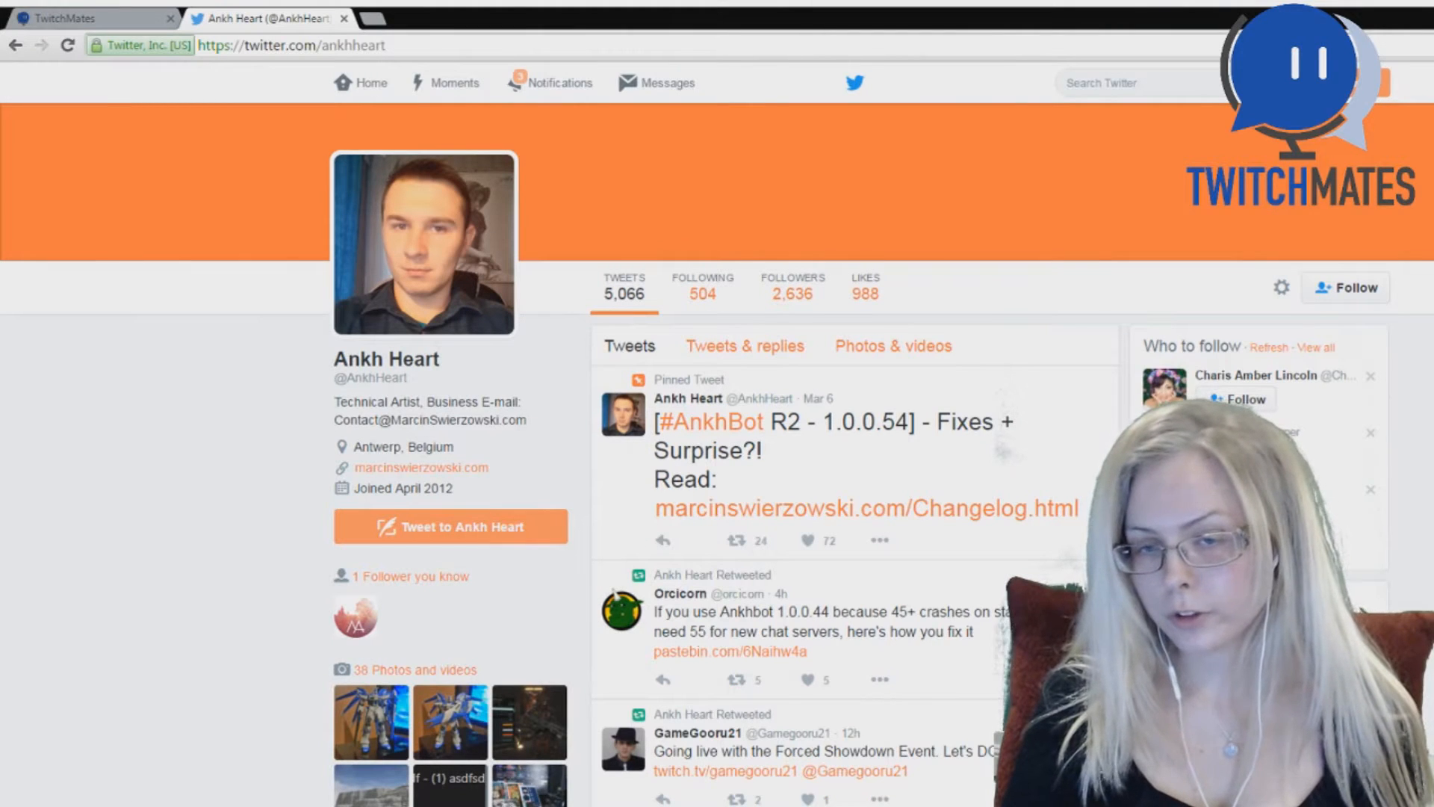
# Step: Open the twitch.tv/ankhheart channel page in a new browser tab
pyautogui.click(371, 18)
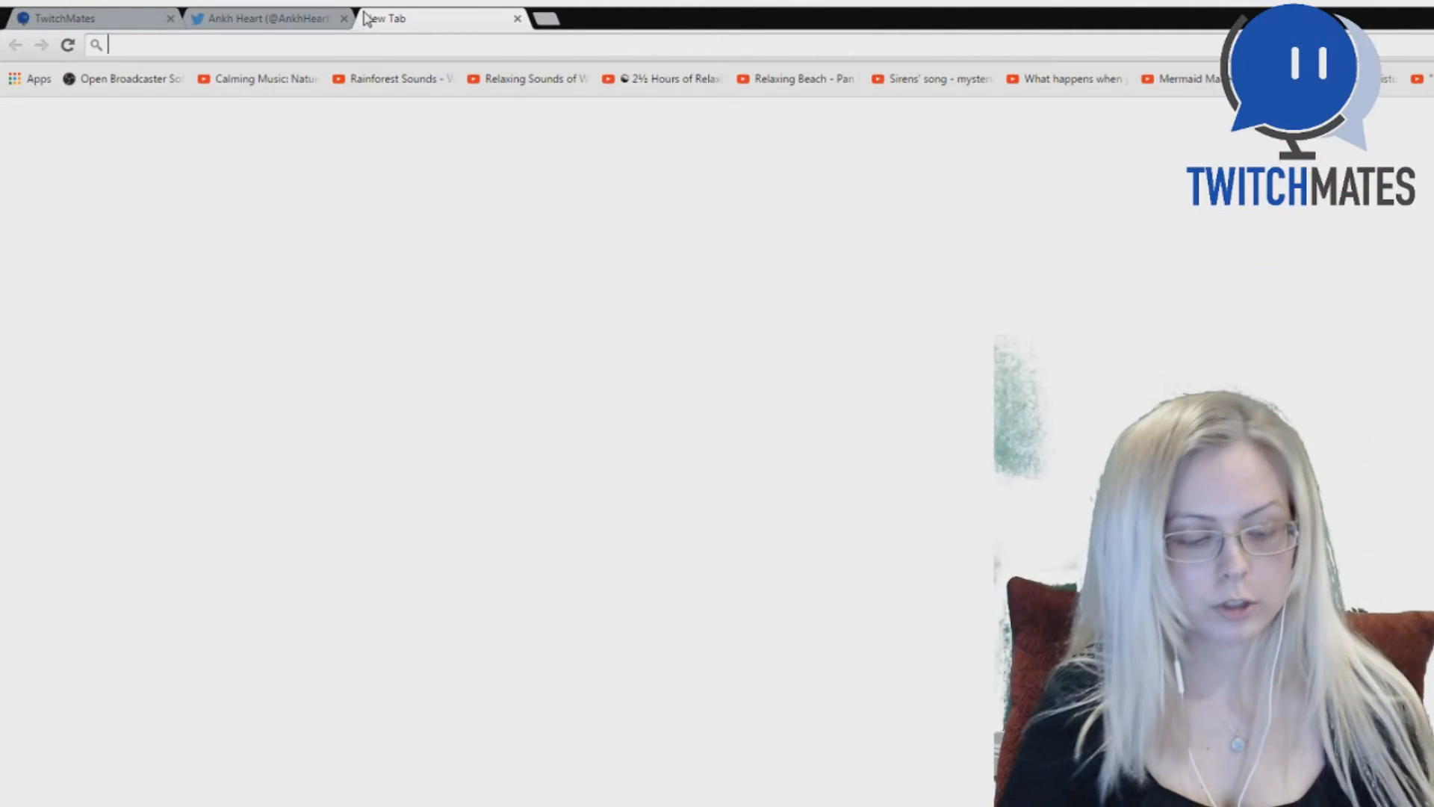
pyautogui.write('twitch.tv/ankhheart')
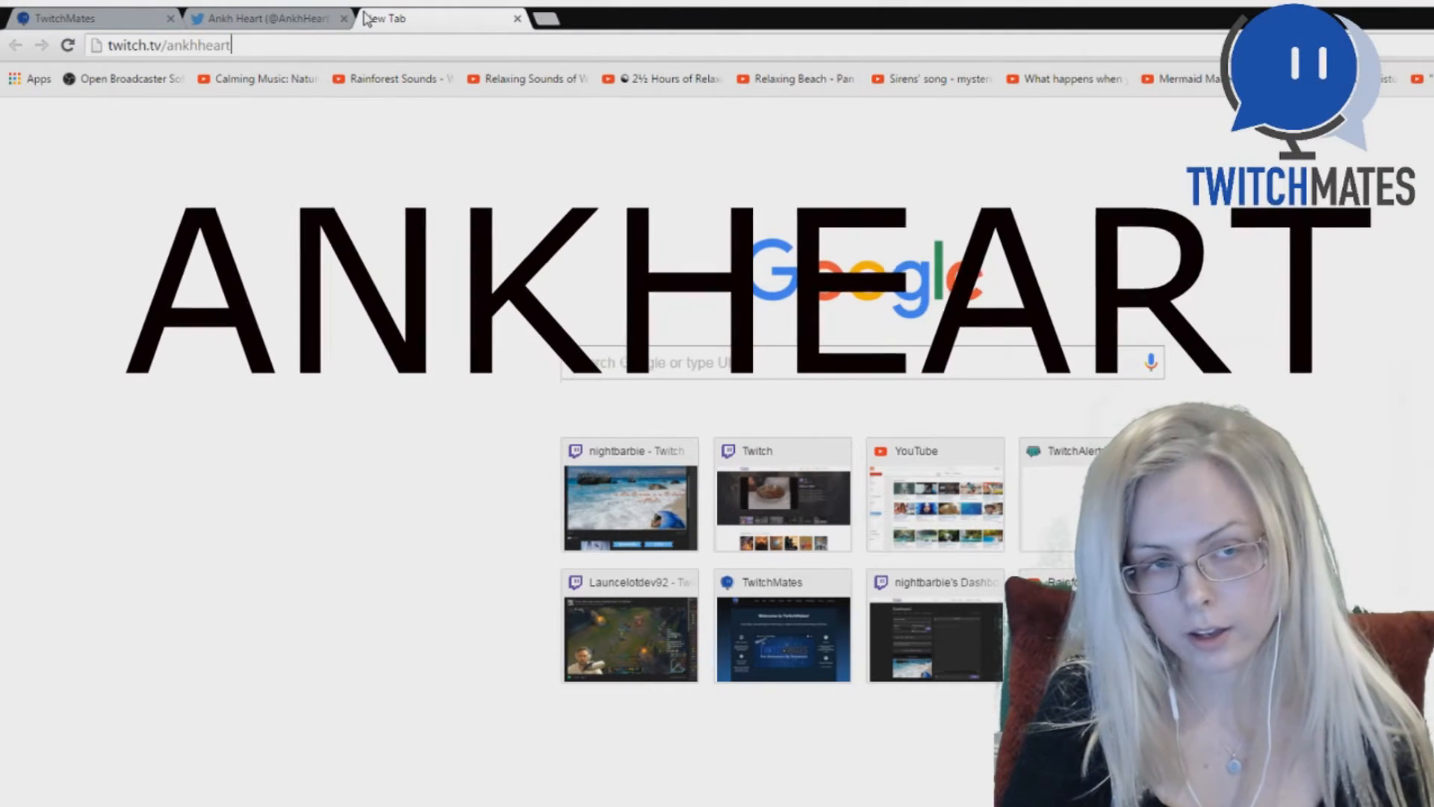
pyautogui.press('Return')
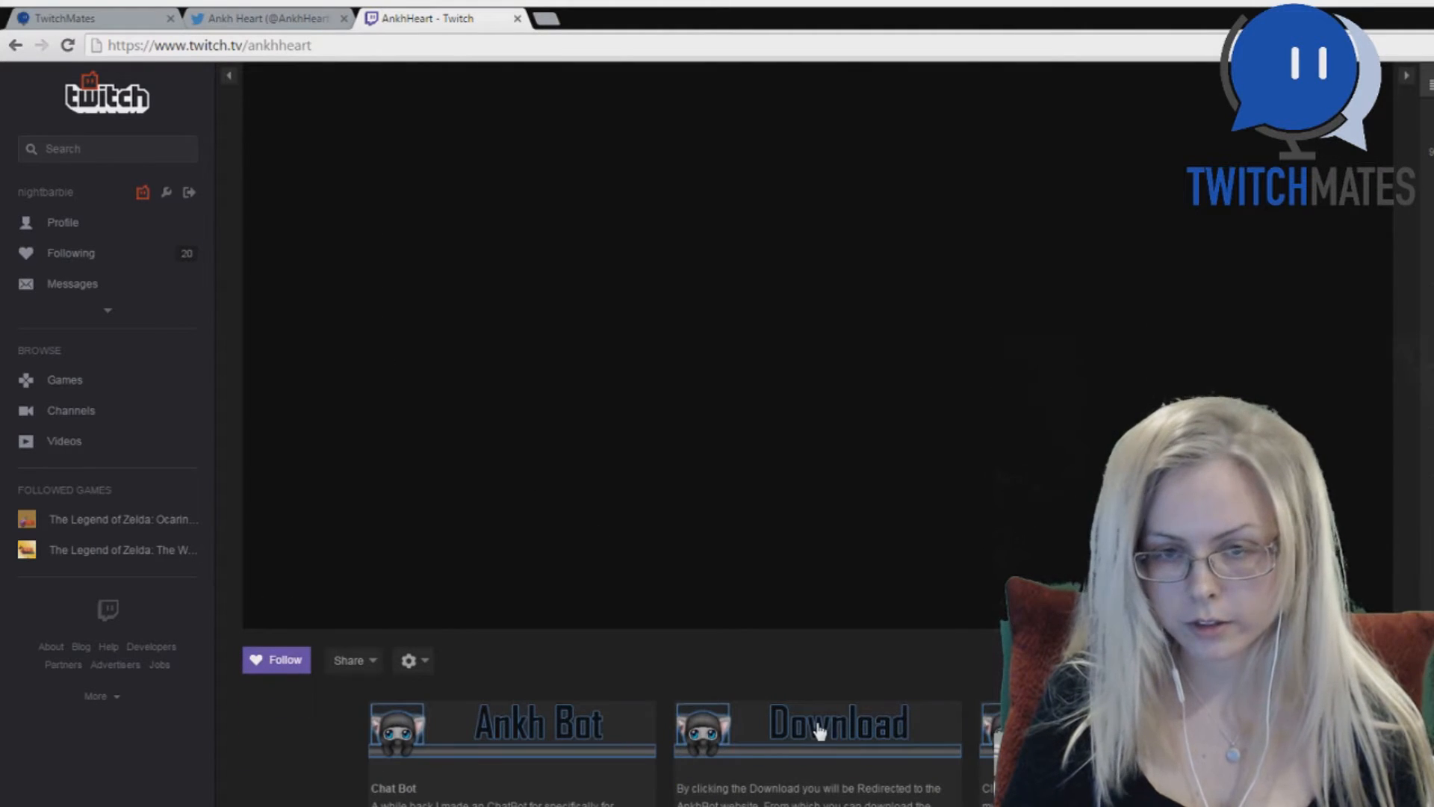
# Step: Follow the channel's Download link and download the EXE of AnkhBot R2 version 1.0.0.55
pyautogui.click(819, 731)
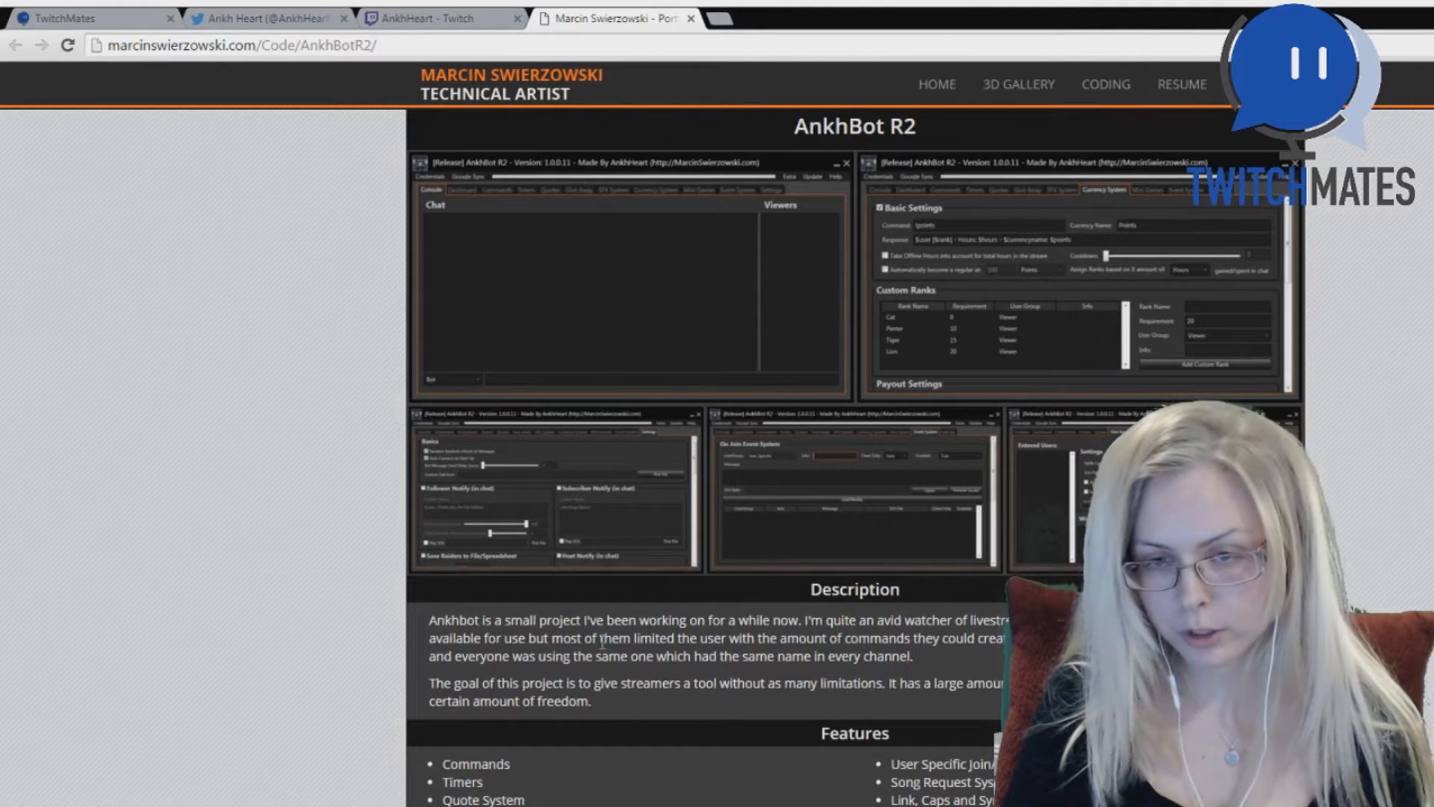
pyautogui.scroll(-5, 345, 587)
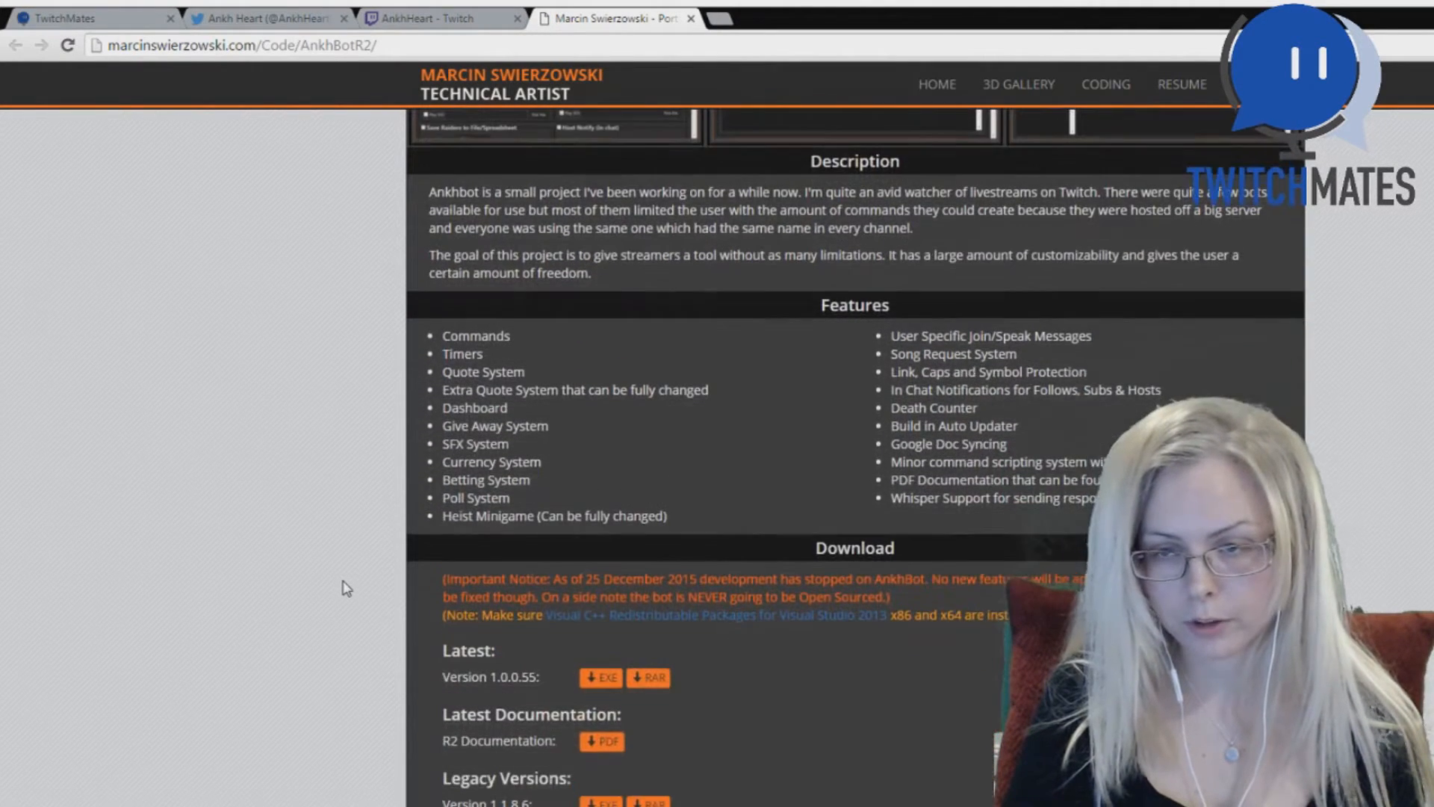
pyautogui.click(601, 677)
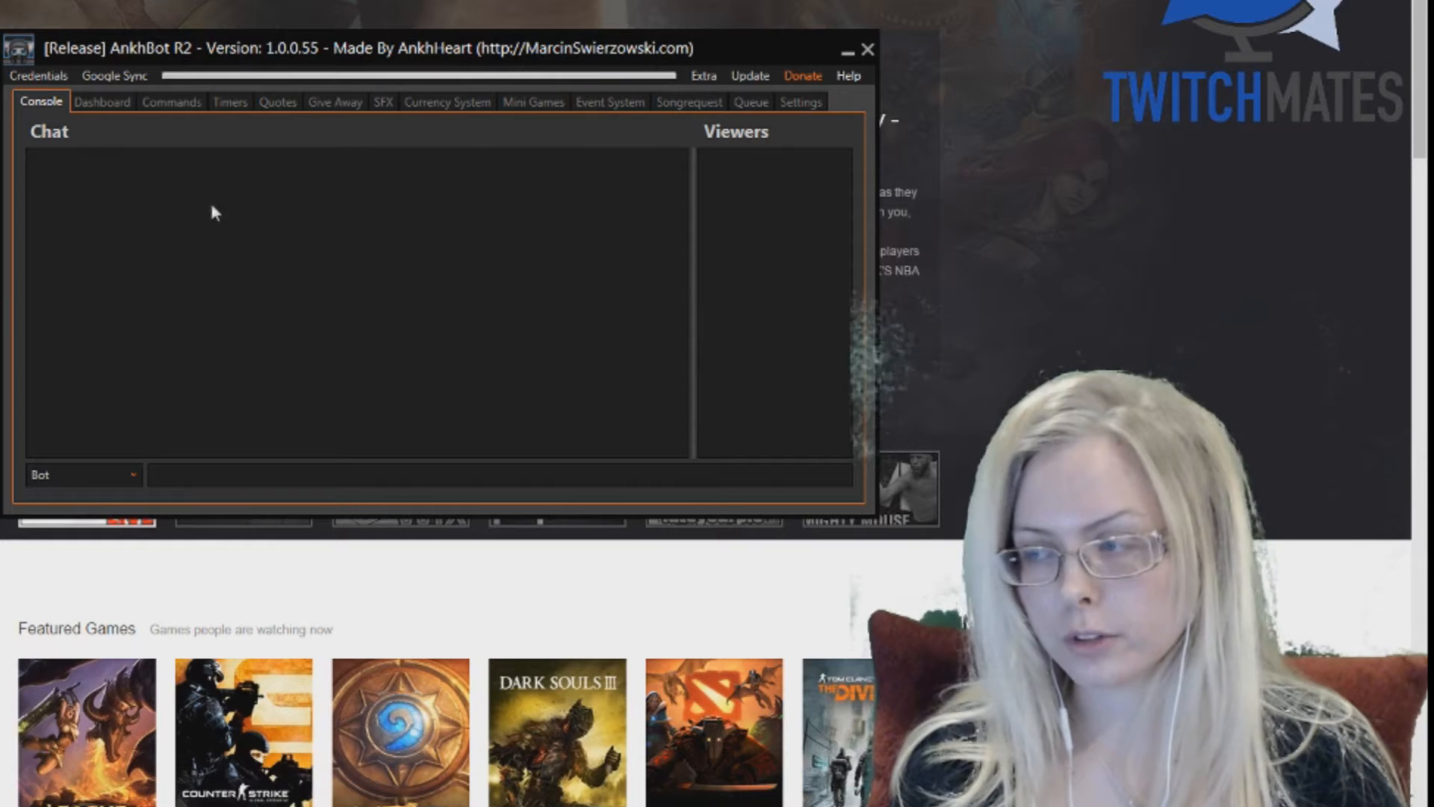
# Step: Switch to AnkhBot R2 and open the Bot Login window from the credentials options
pyautogui.click(25, 75)
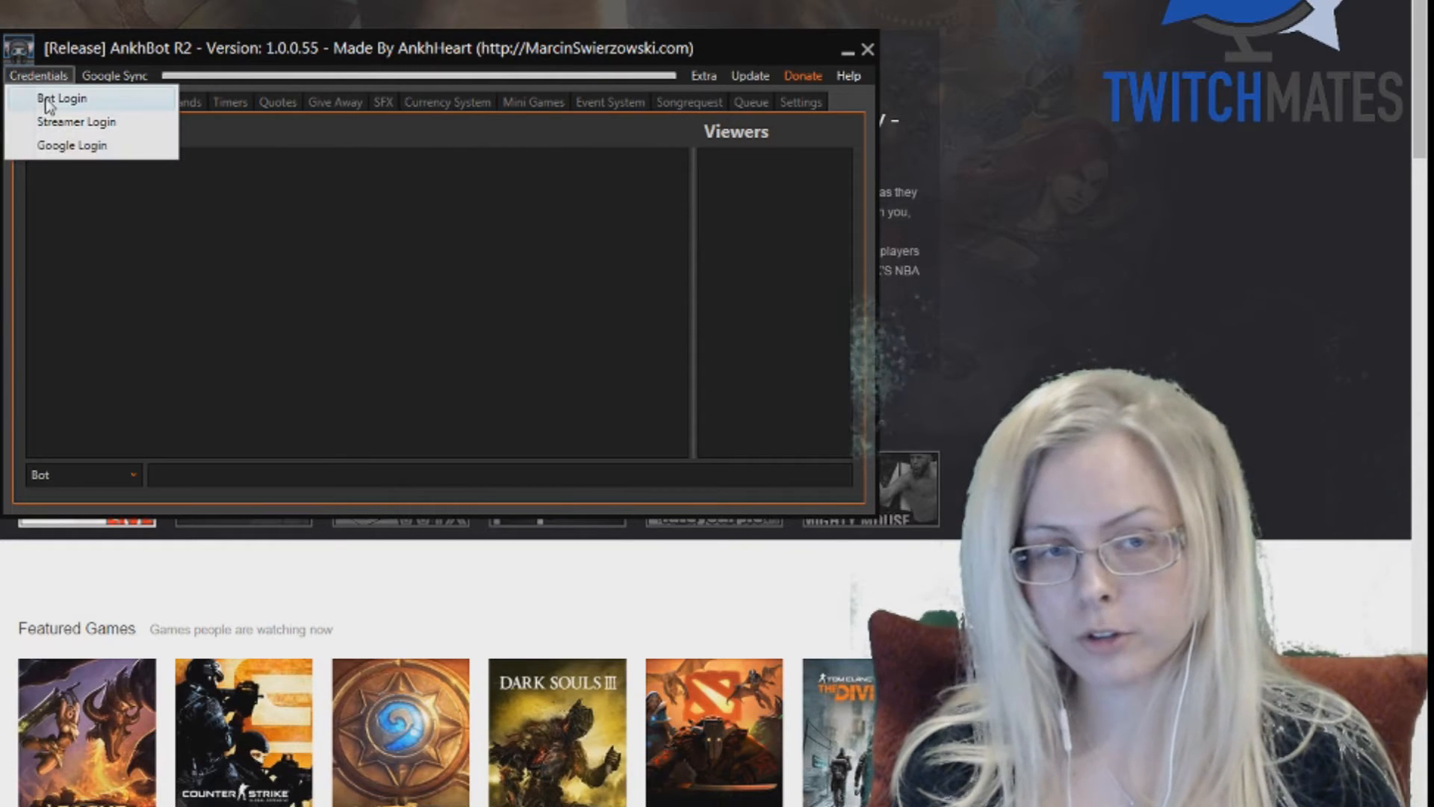
pyautogui.click(47, 98)
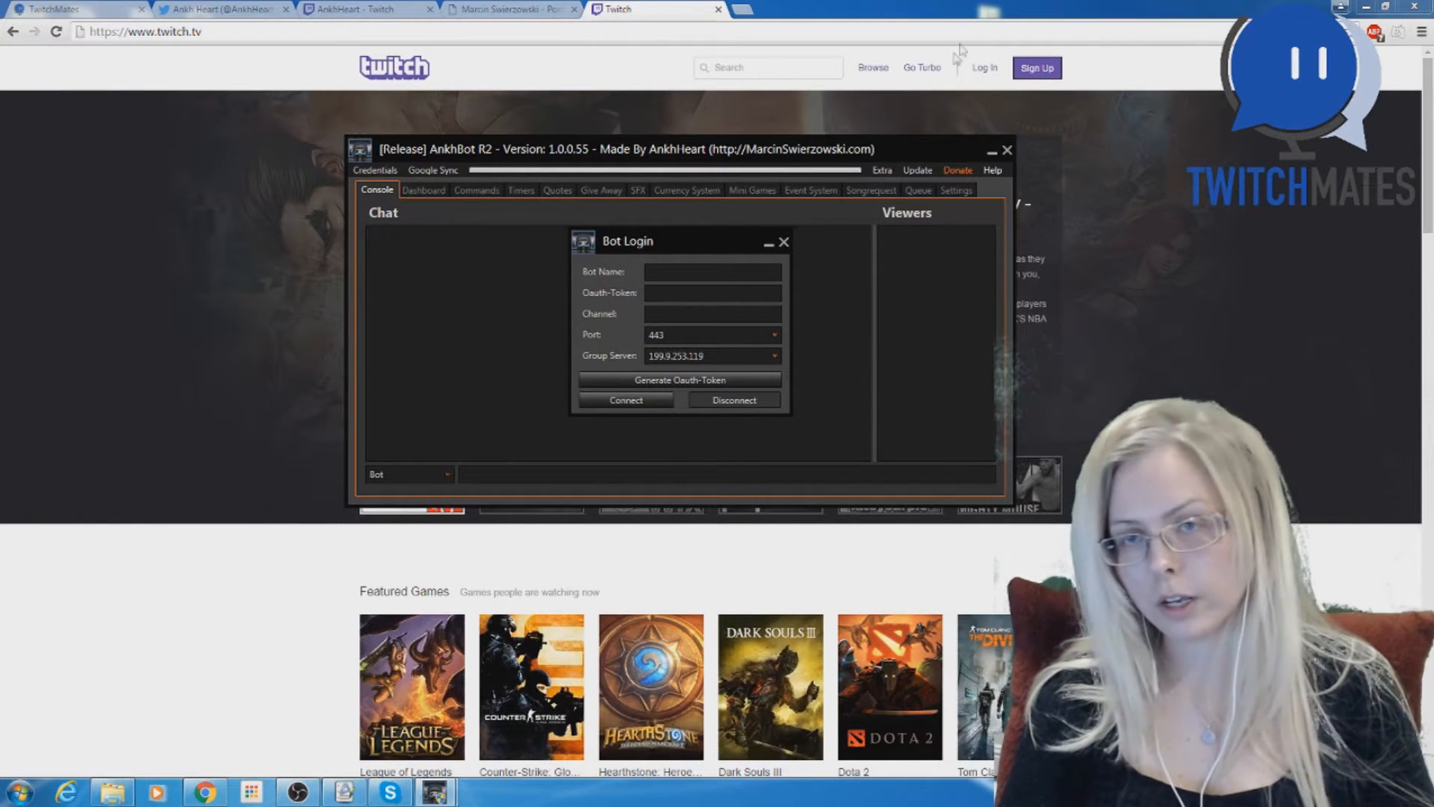
# Step: Switch to Twitch in the browser, open the sign-up form and enter barbiesbot as the bot account's username
pyautogui.click(1045, 71)
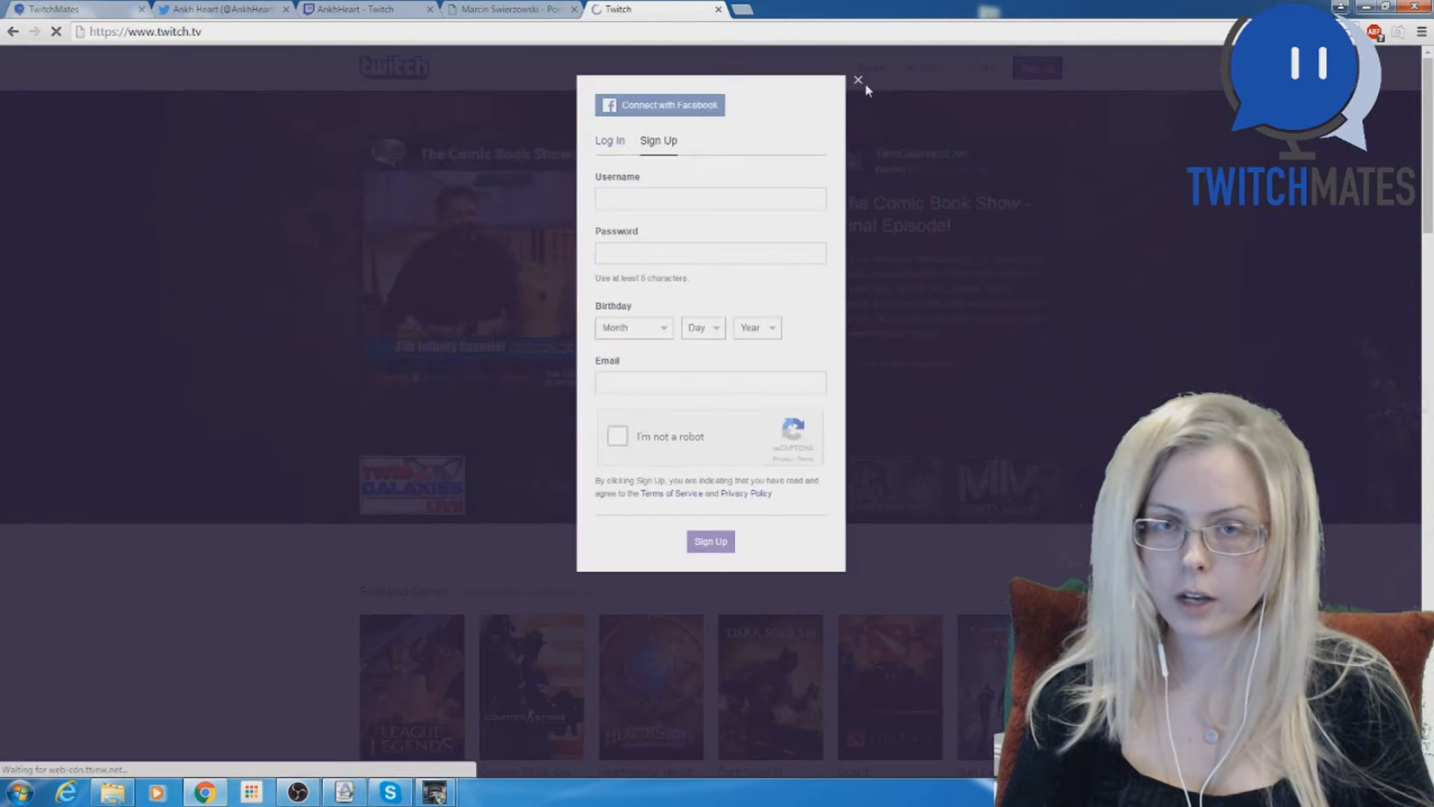
pyautogui.click(710, 201)
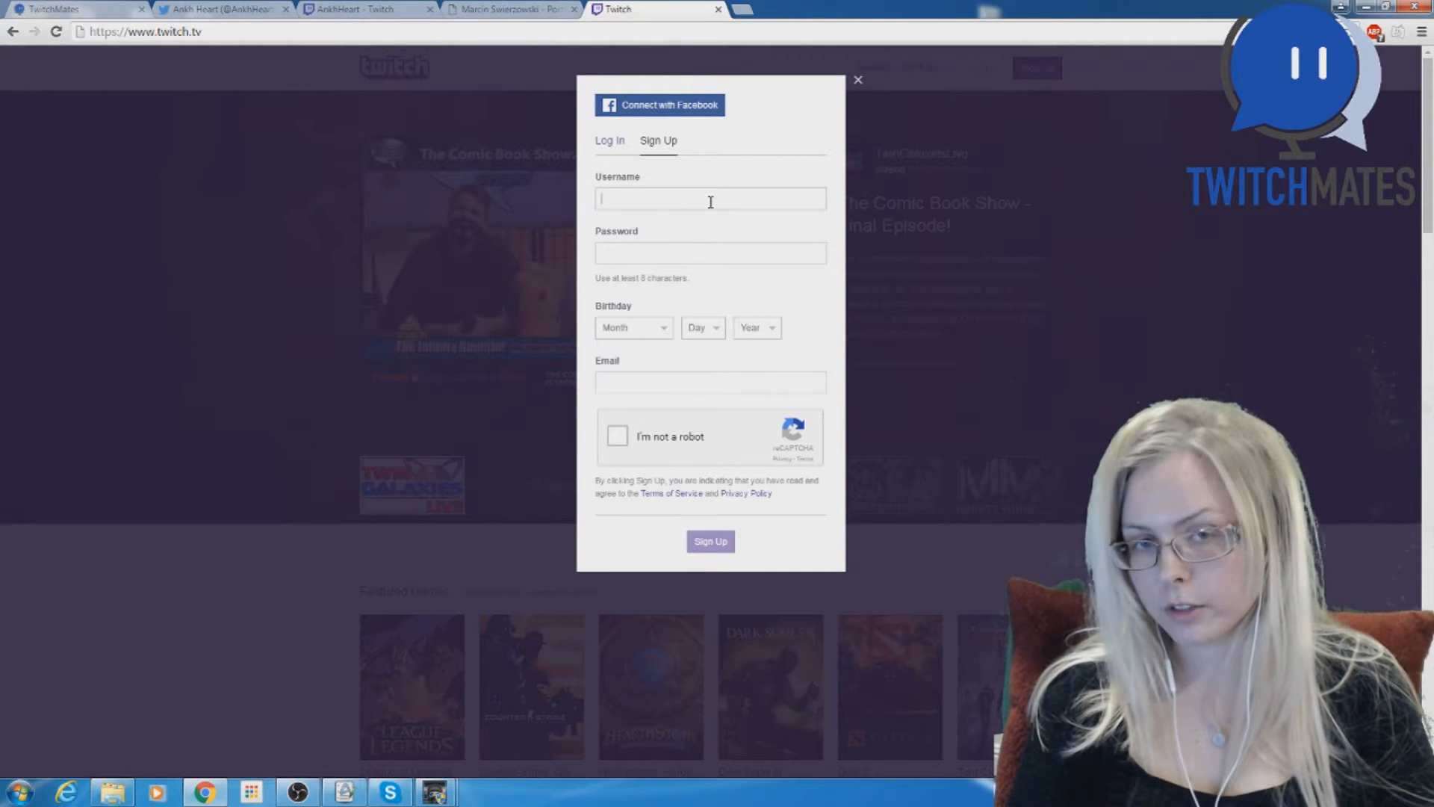
pyautogui.write('barbiesbot')
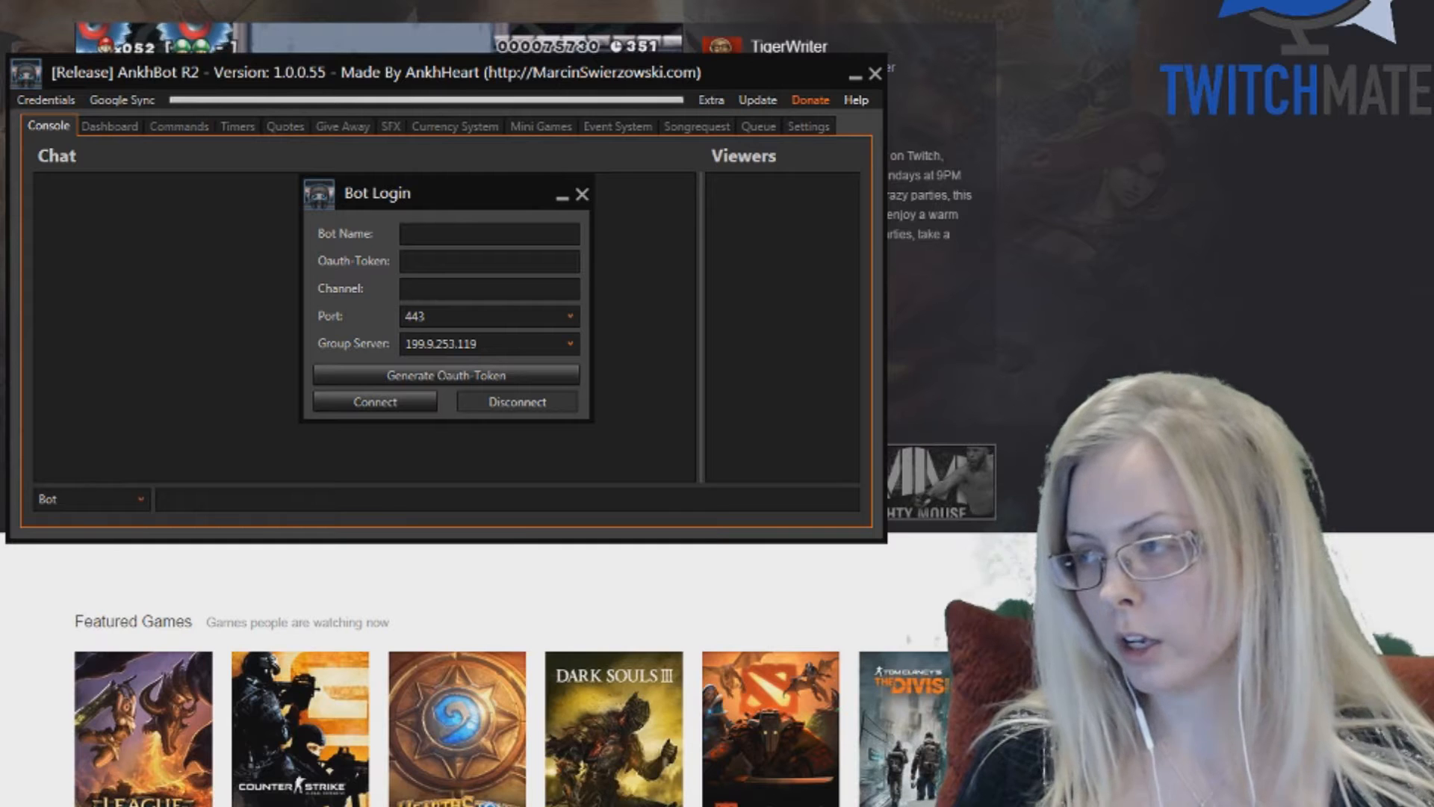
# Step: Switch to AnkhBot's Bot Login window and set the Bot Name to barbiesbot
pyautogui.click(431, 229)
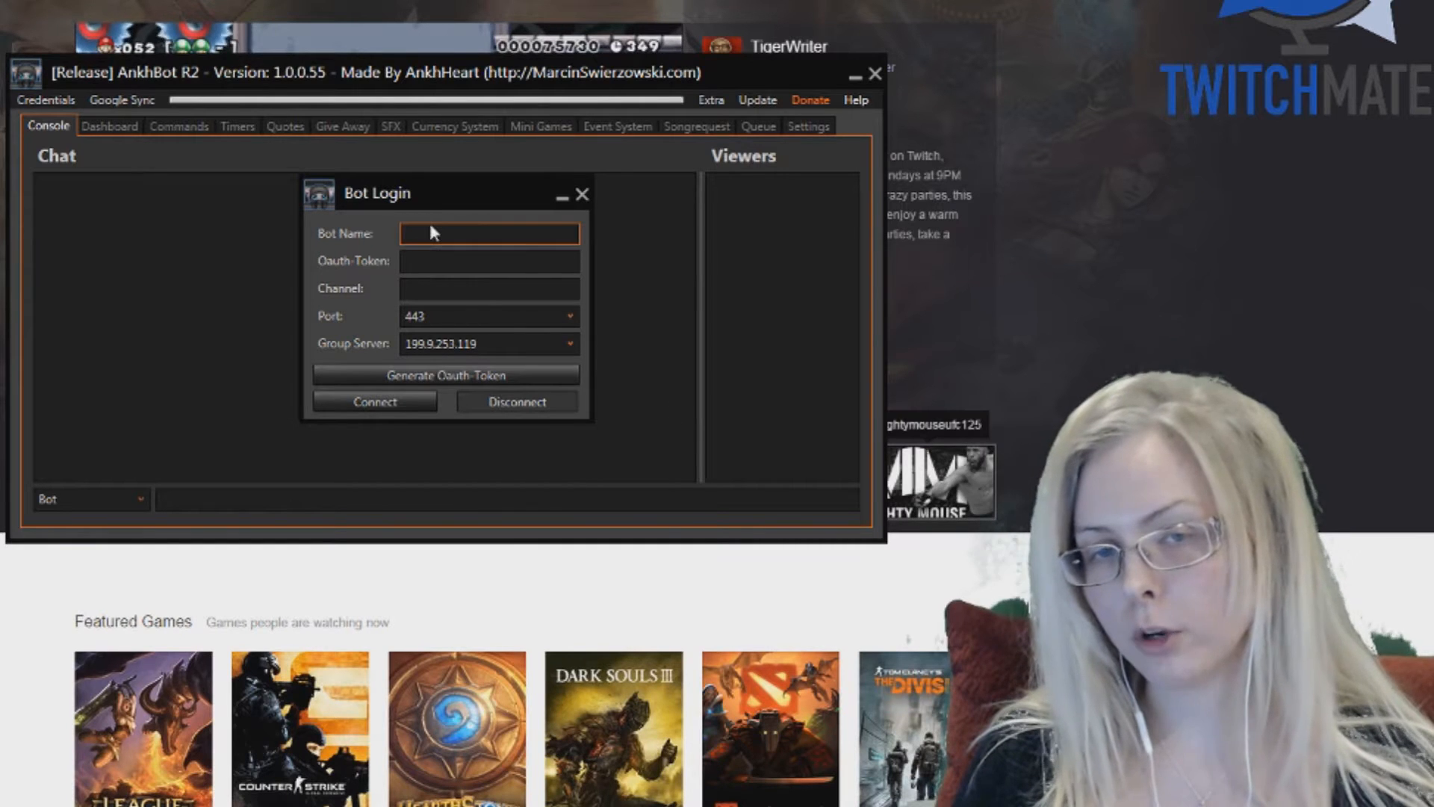
pyautogui.write('barbiesbot')
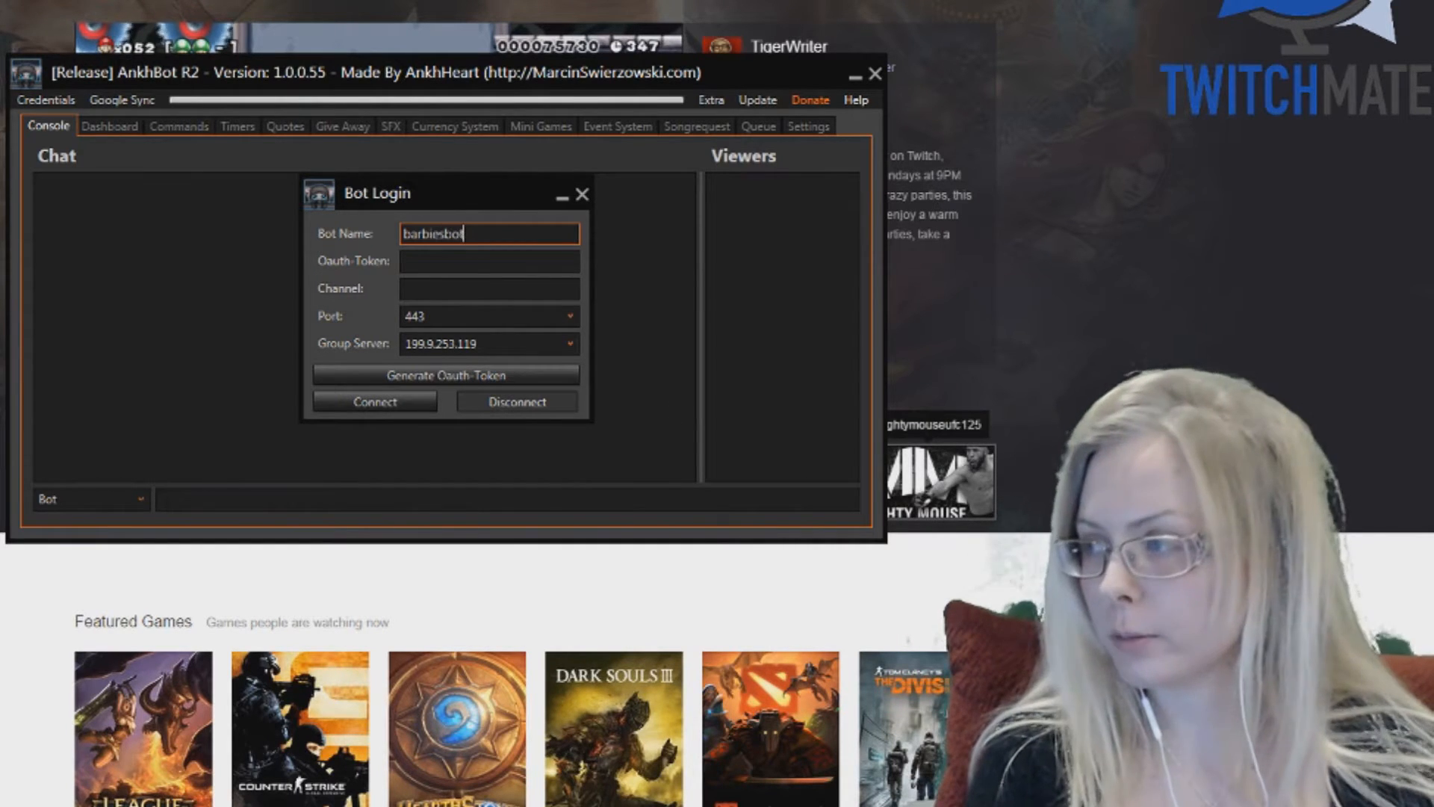
pyautogui.press('Tab')
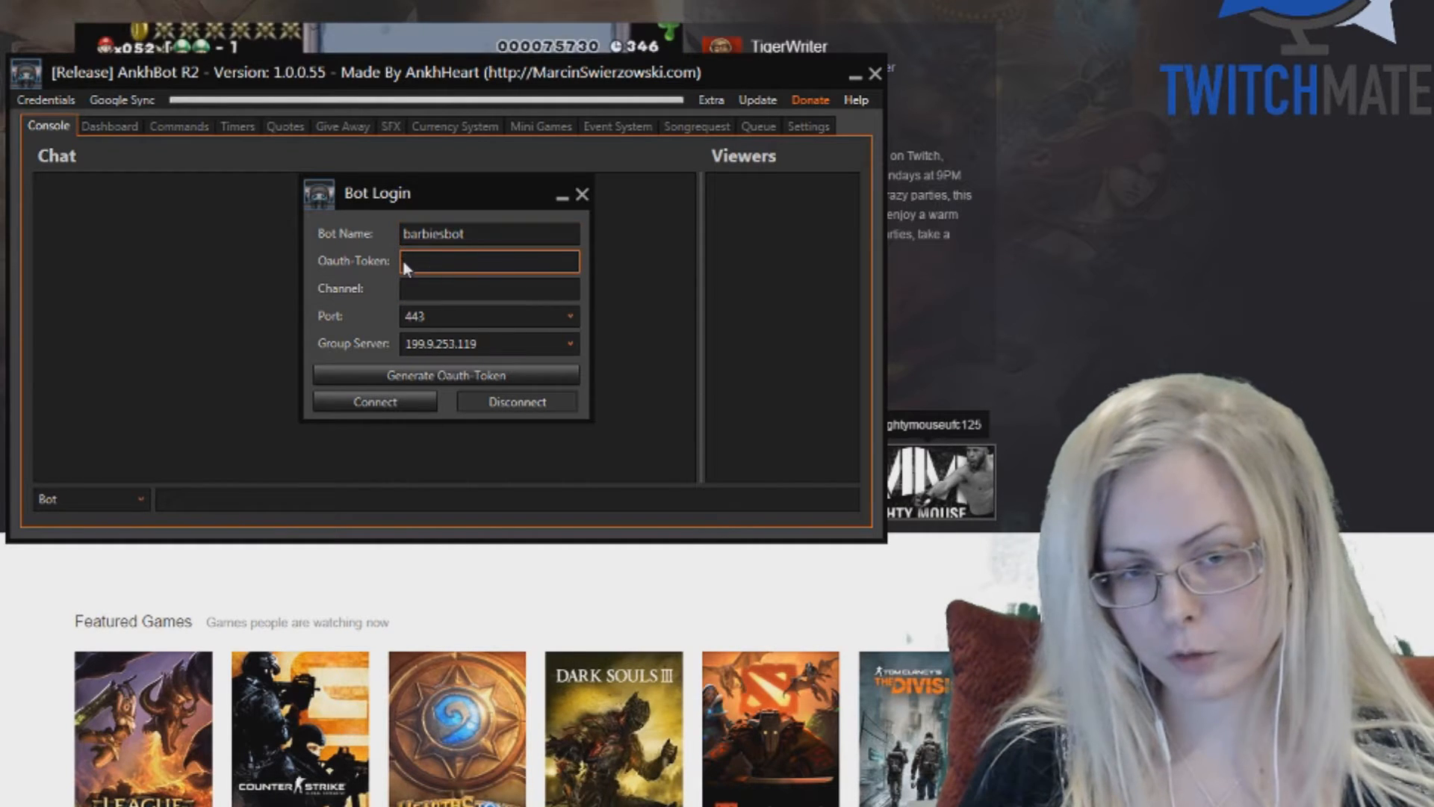
# Step: Paste the bot account's OAuth token, set the channel to nightbarbie, and connect the bot
pyautogui.click(451, 376)
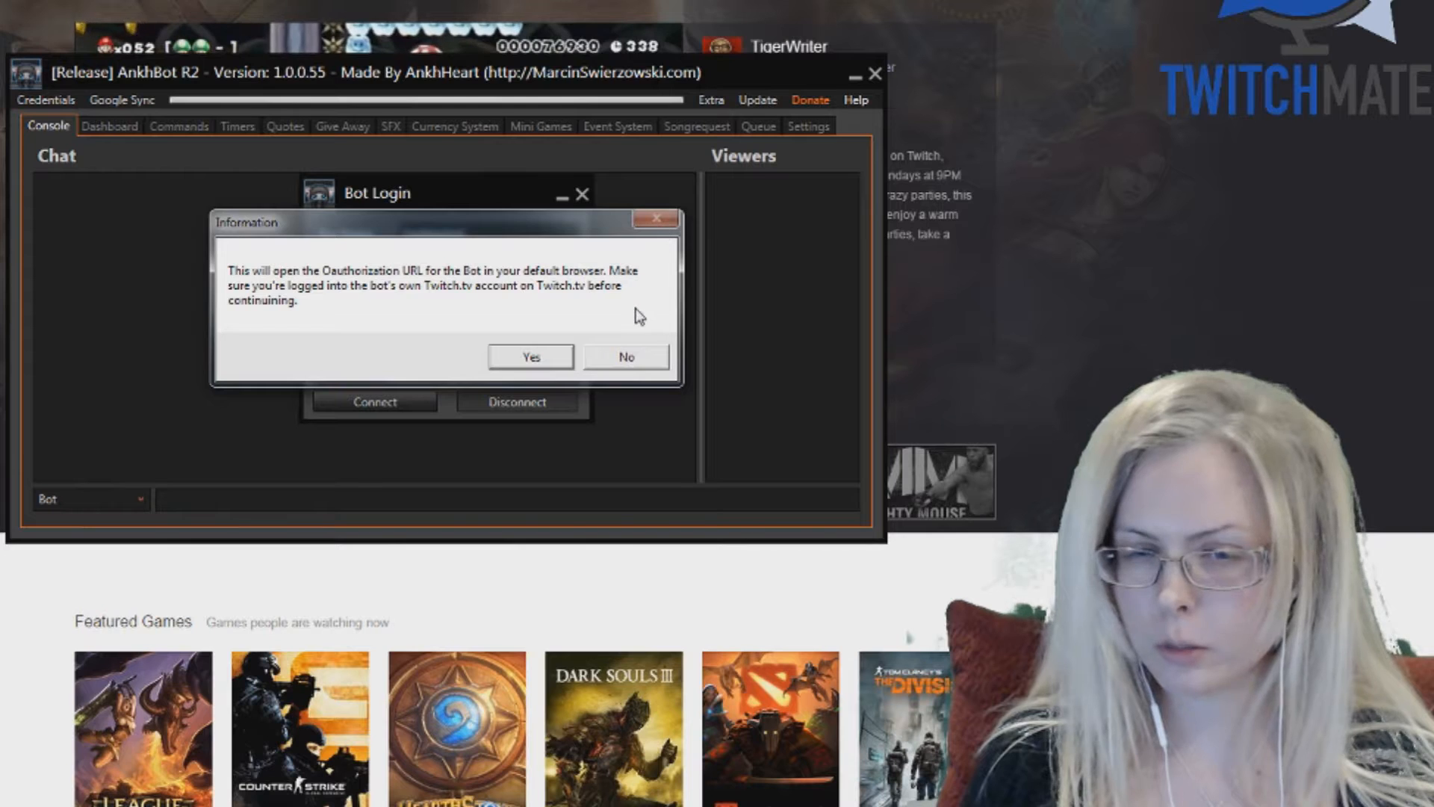
pyautogui.click(662, 218)
pyautogui.click(511, 259)
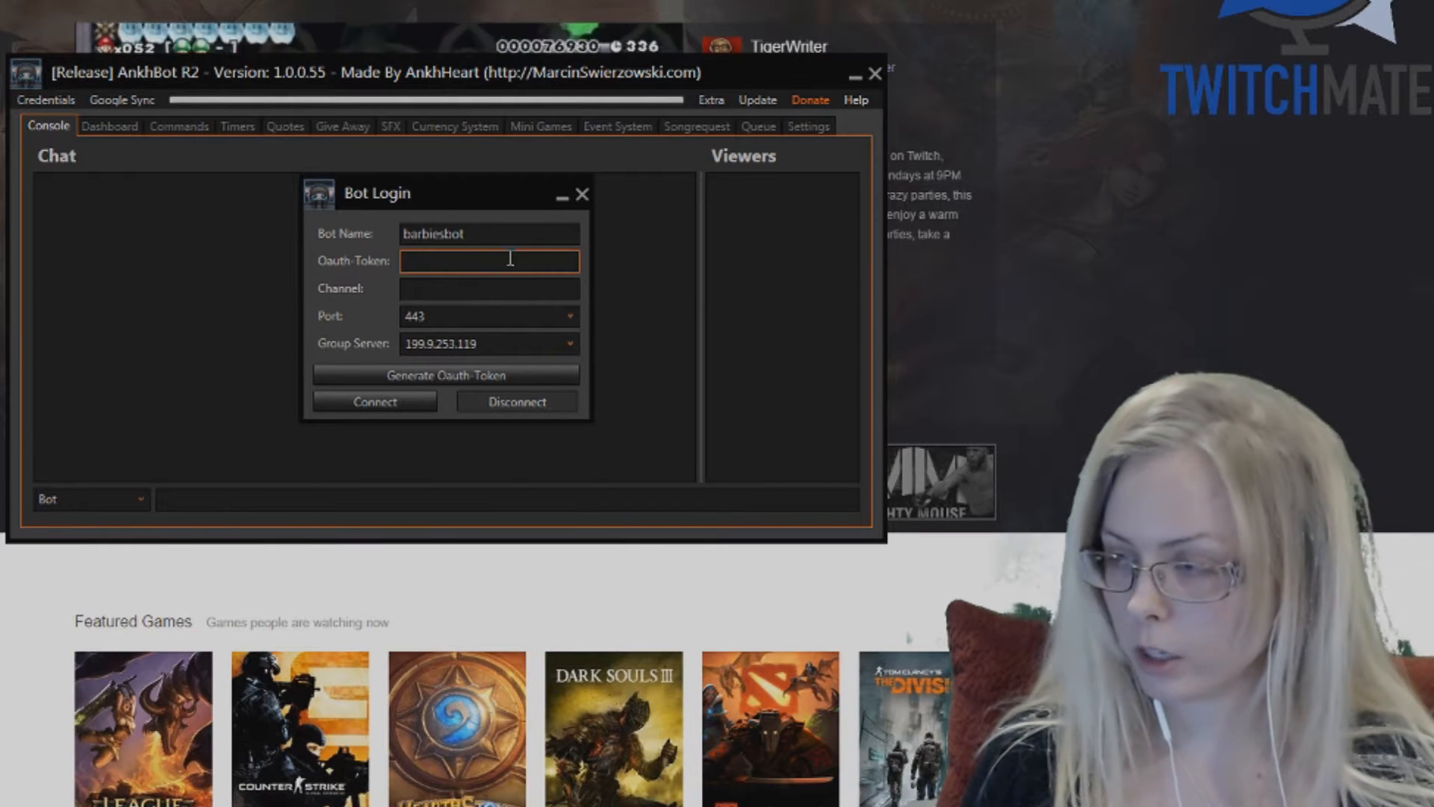
pyautogui.hotkey('ctrl', 'v')
pyautogui.press('Tab')
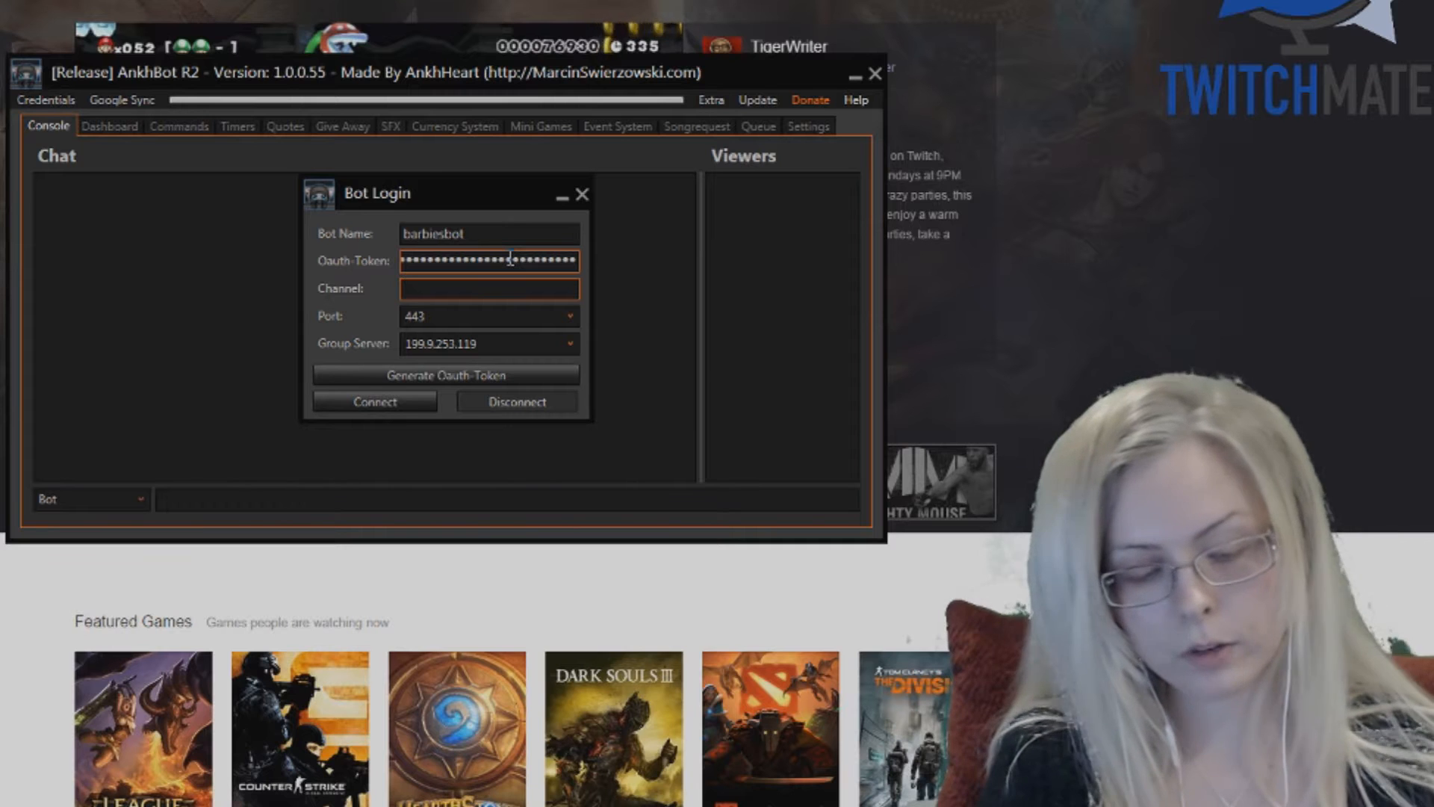
pyautogui.write('nightbarbie')
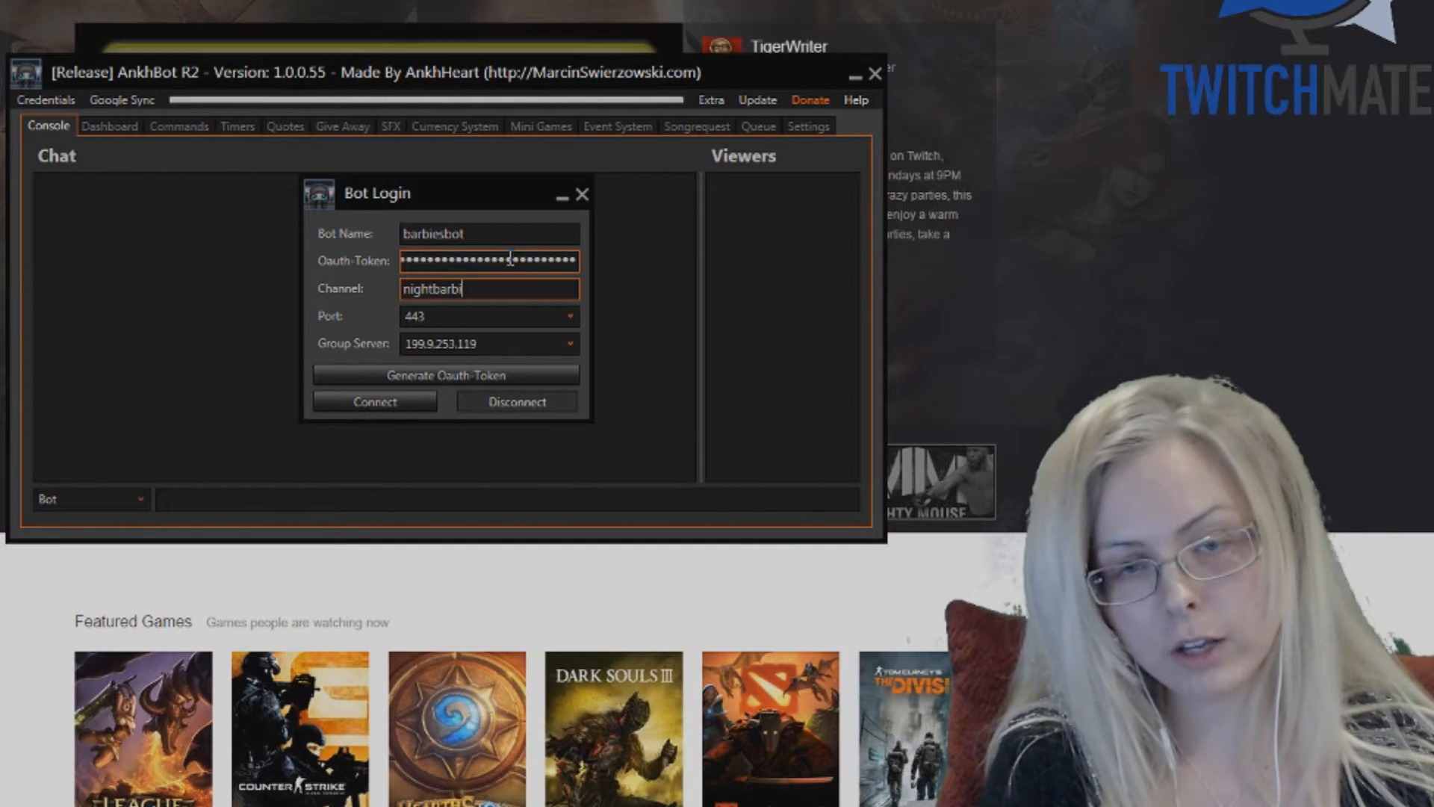
pyautogui.click(393, 405)
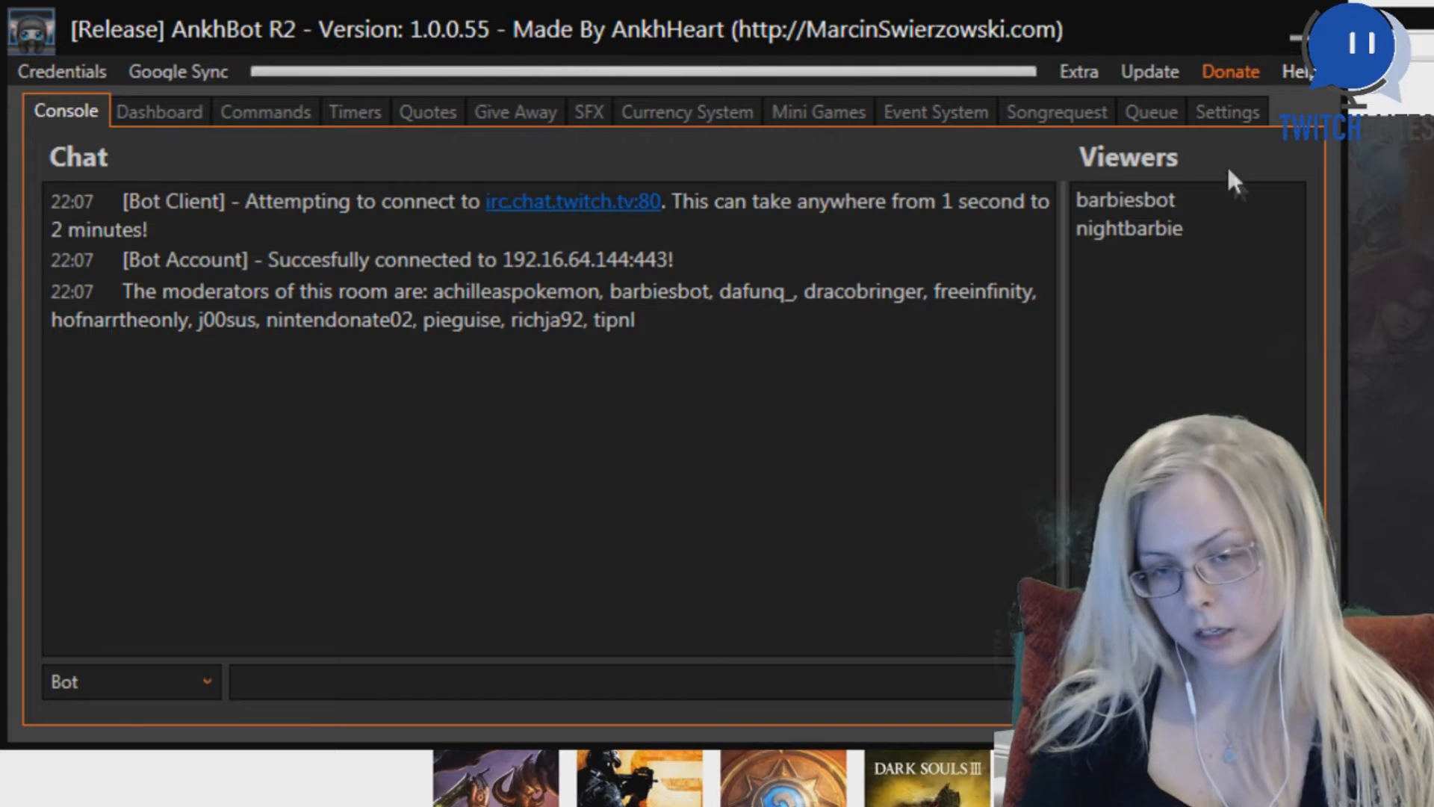
# Step: Add youtube.com to the Link Protection whitelist in the bot's settings
pyautogui.click(1231, 109)
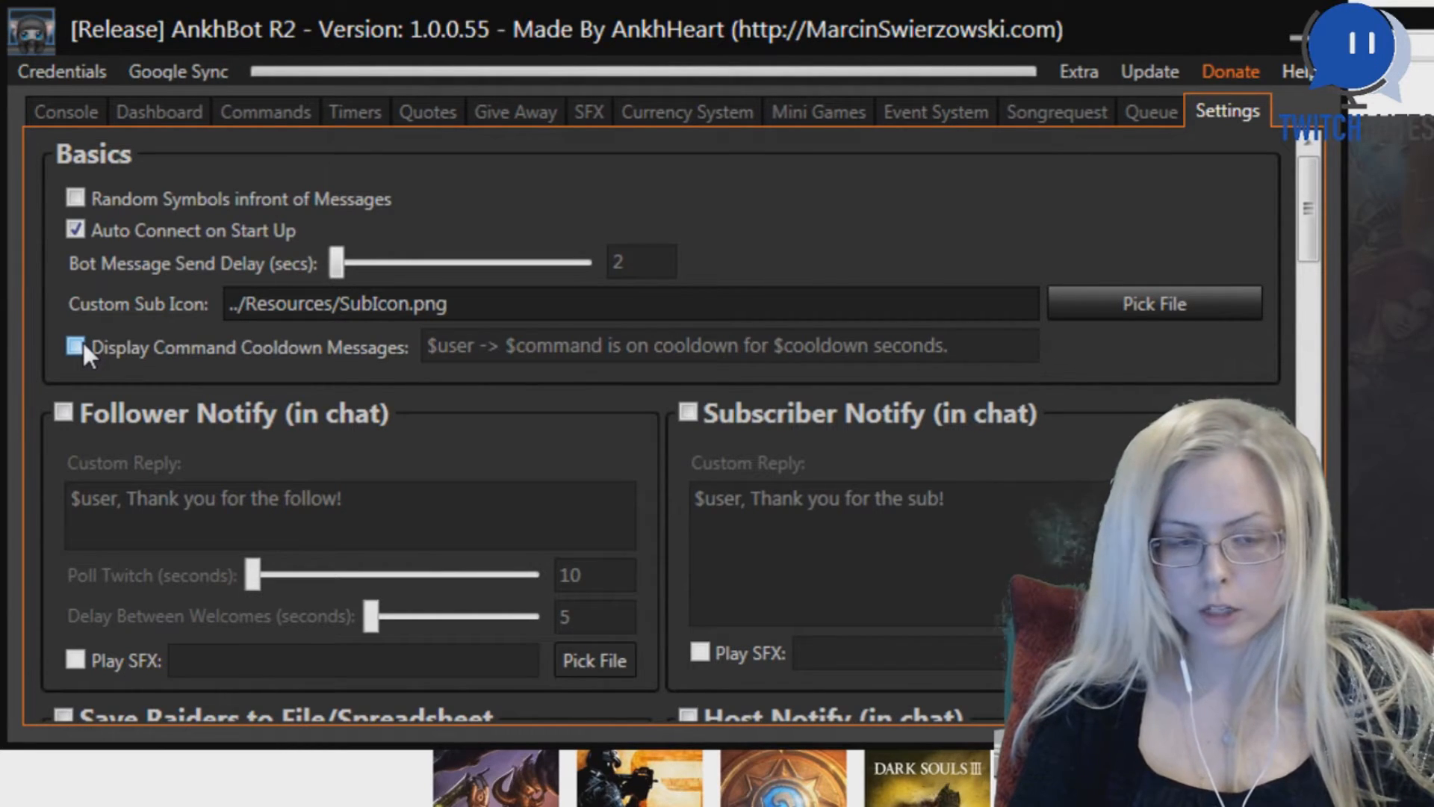
pyautogui.scroll(-3, 82, 342)
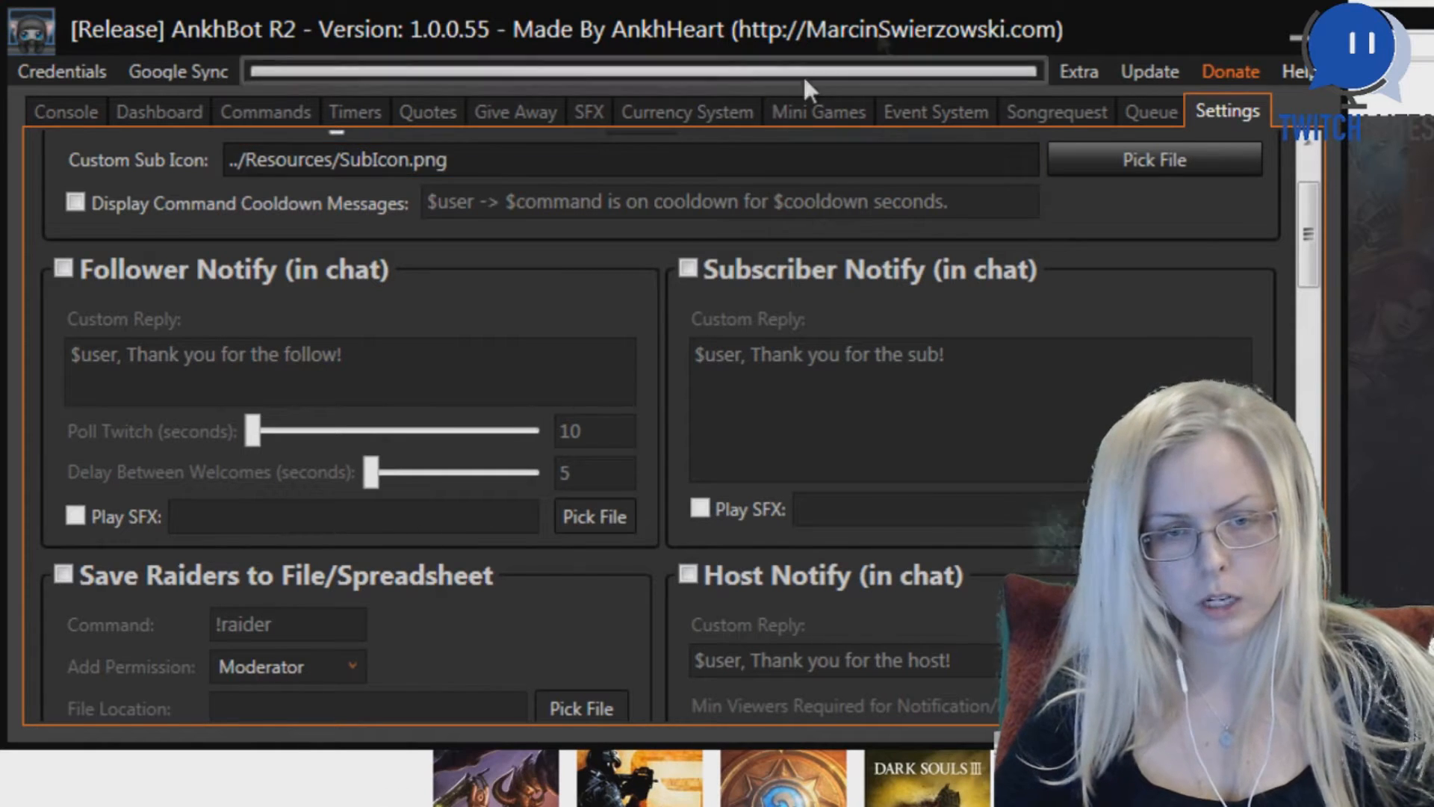
pyautogui.scroll(-8, 517, 478)
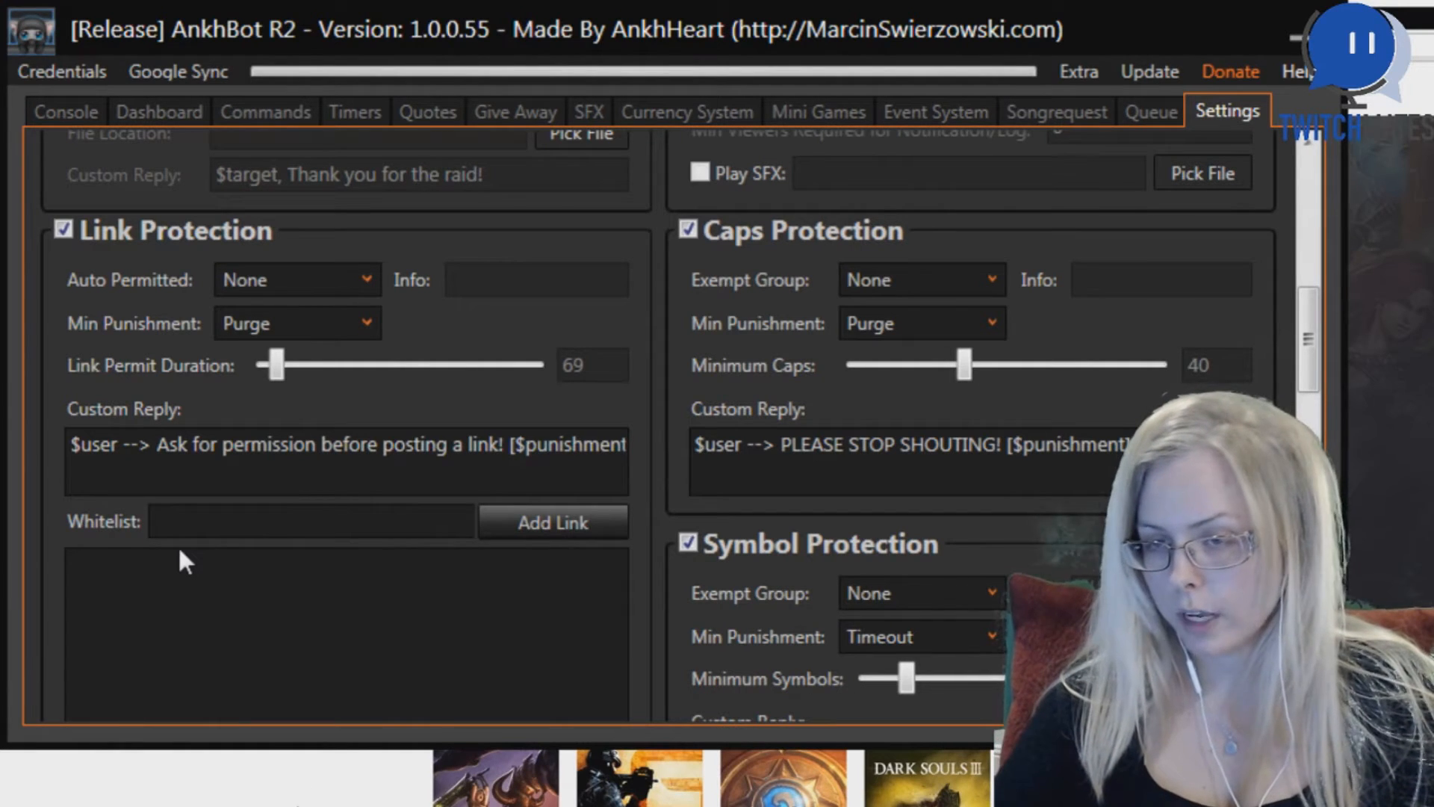
pyautogui.click(194, 521)
pyautogui.write('youtube.com')
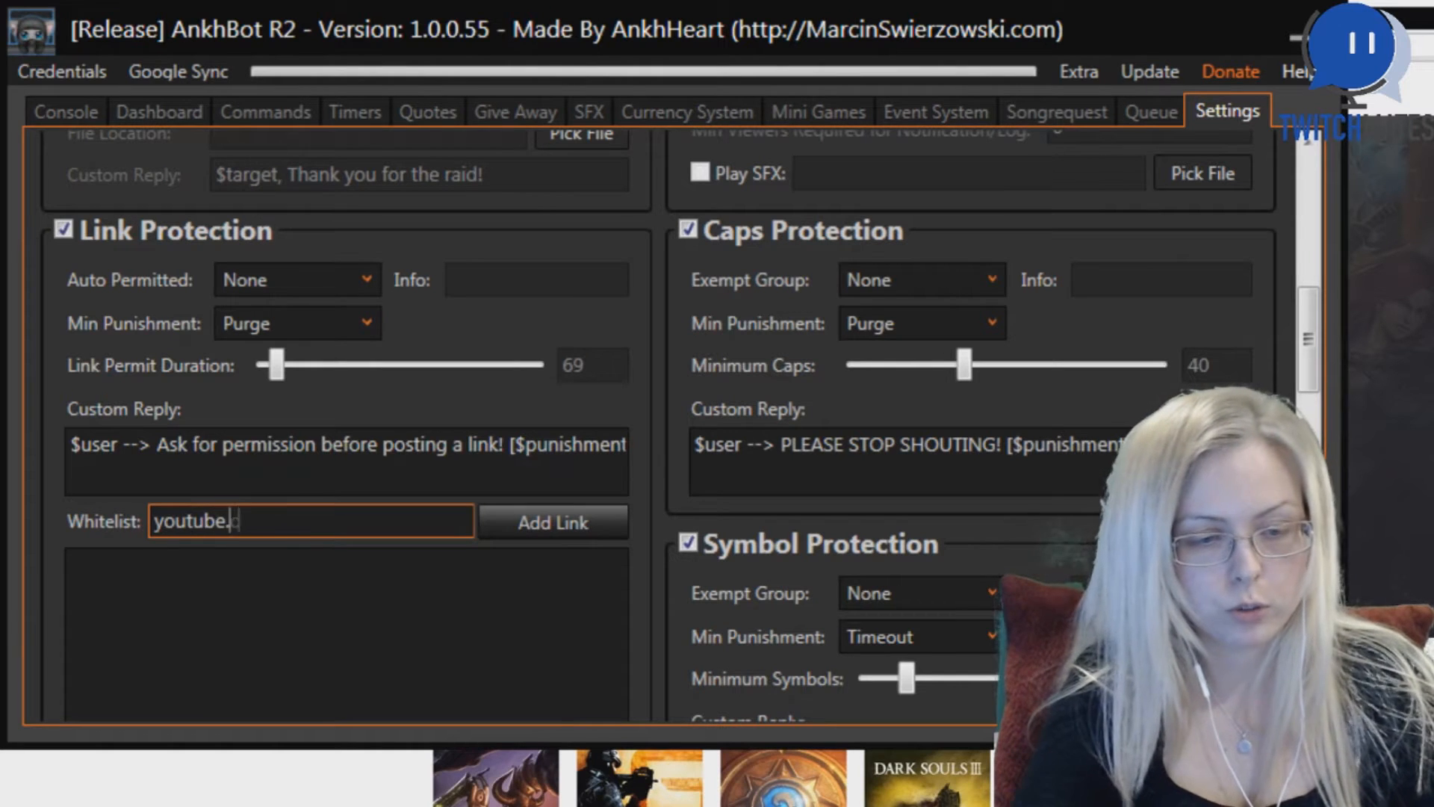
pyautogui.click(565, 537)
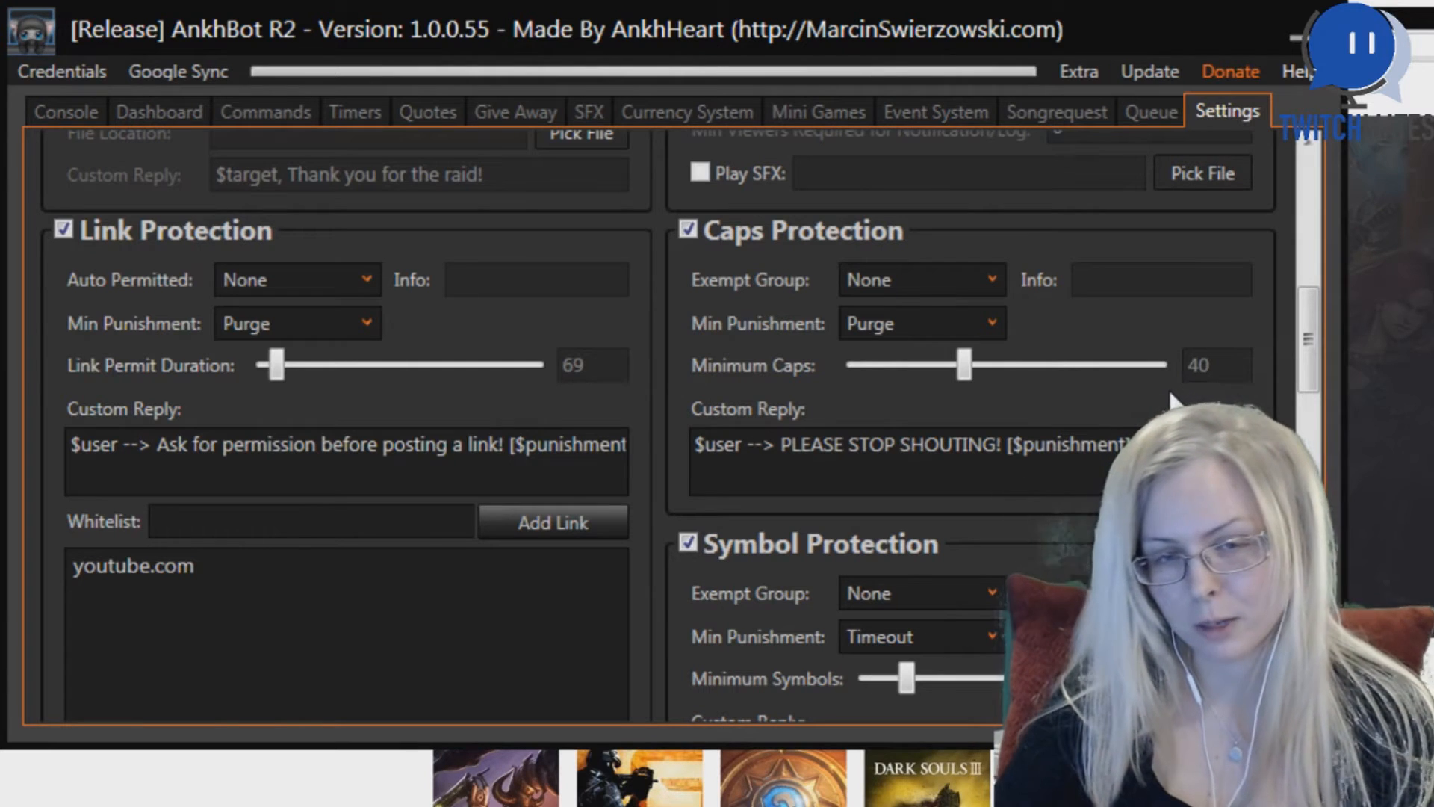
# Step: Examine the Caps Protection and Symbol Protection options, including their exempt groups, punishments and custom replies
pyautogui.scroll(1, 1171, 400)
pyautogui.scroll(-2, 1171, 399)
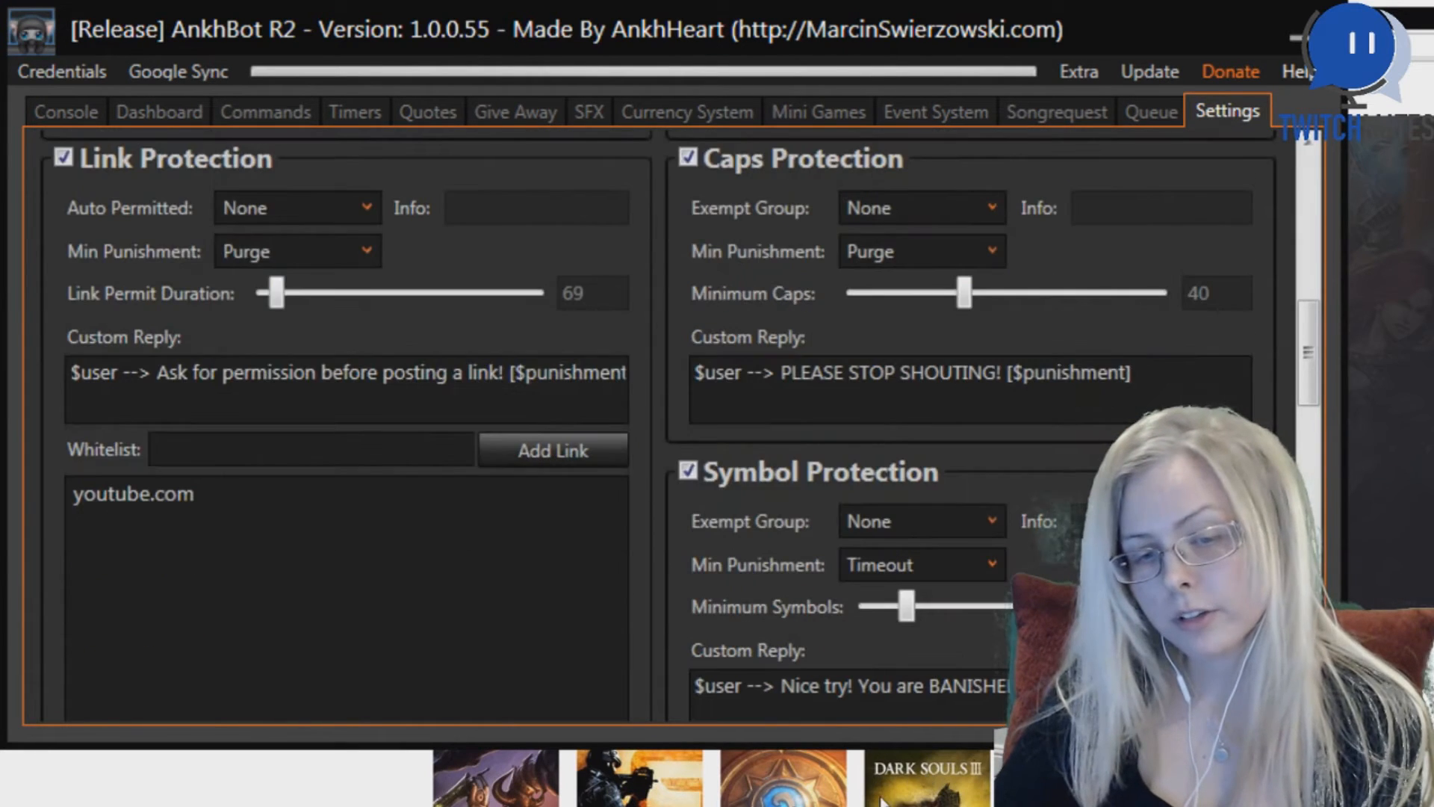
pyautogui.scroll(-1, 1172, 400)
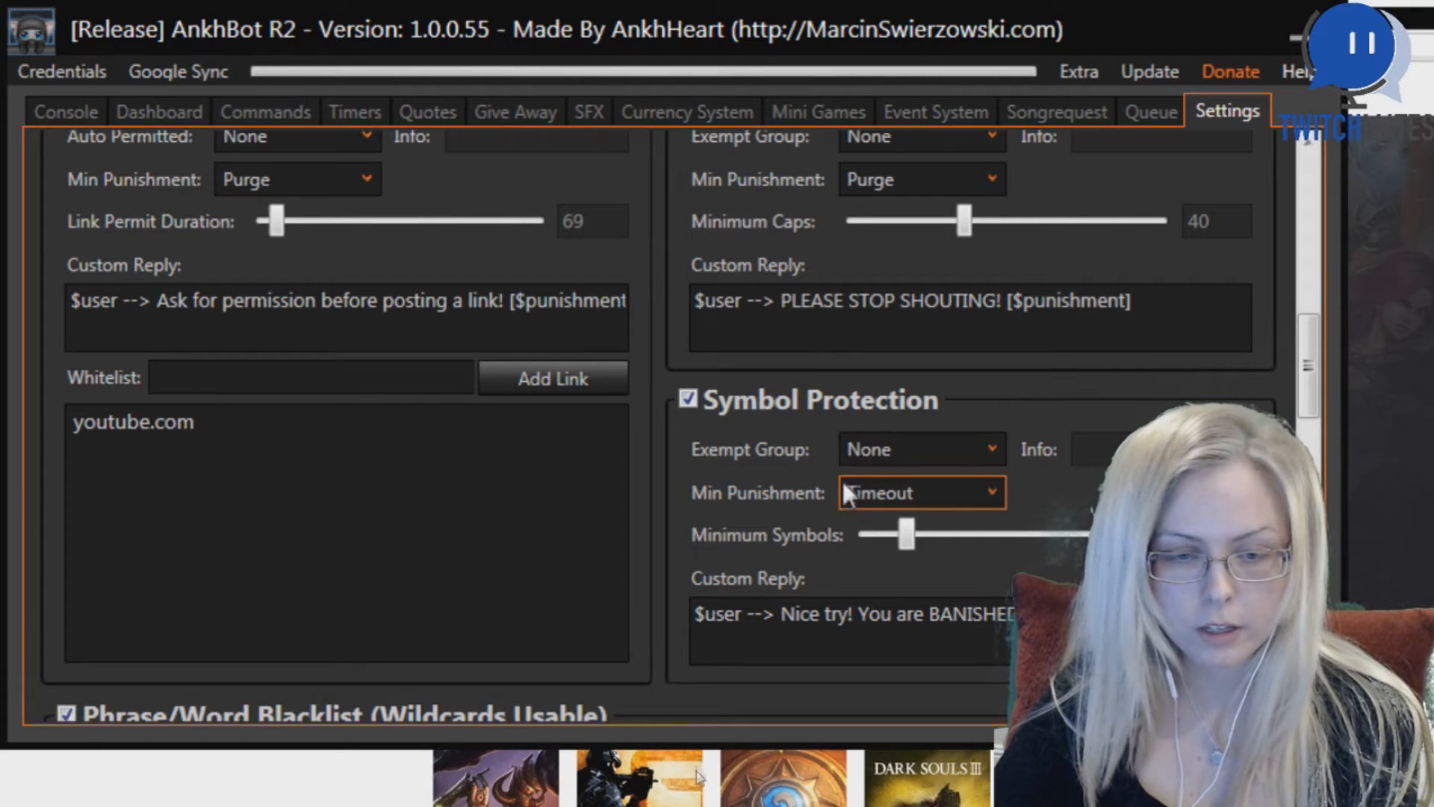
pyautogui.scroll(2, 740, 541)
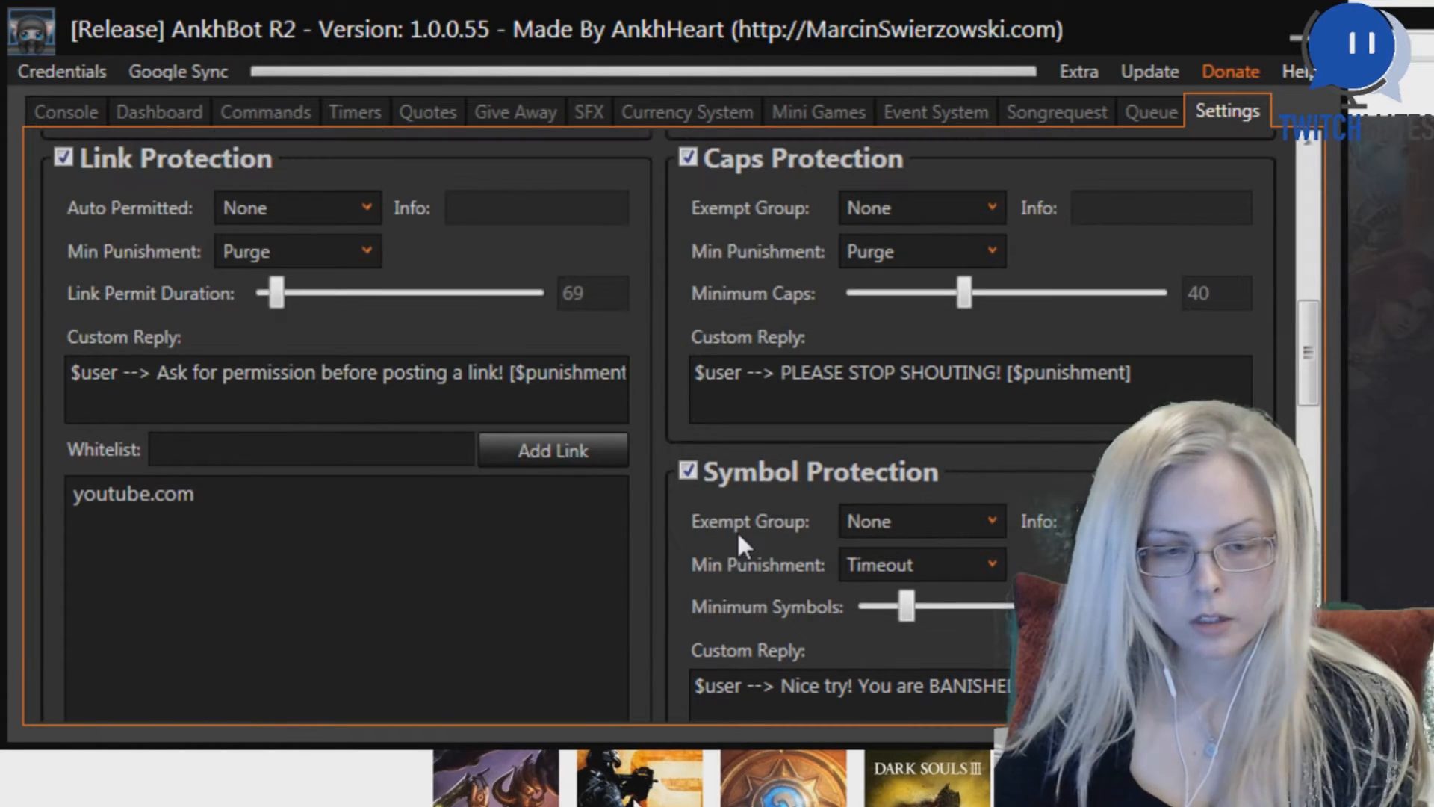
pyautogui.scroll(-4, 737, 530)
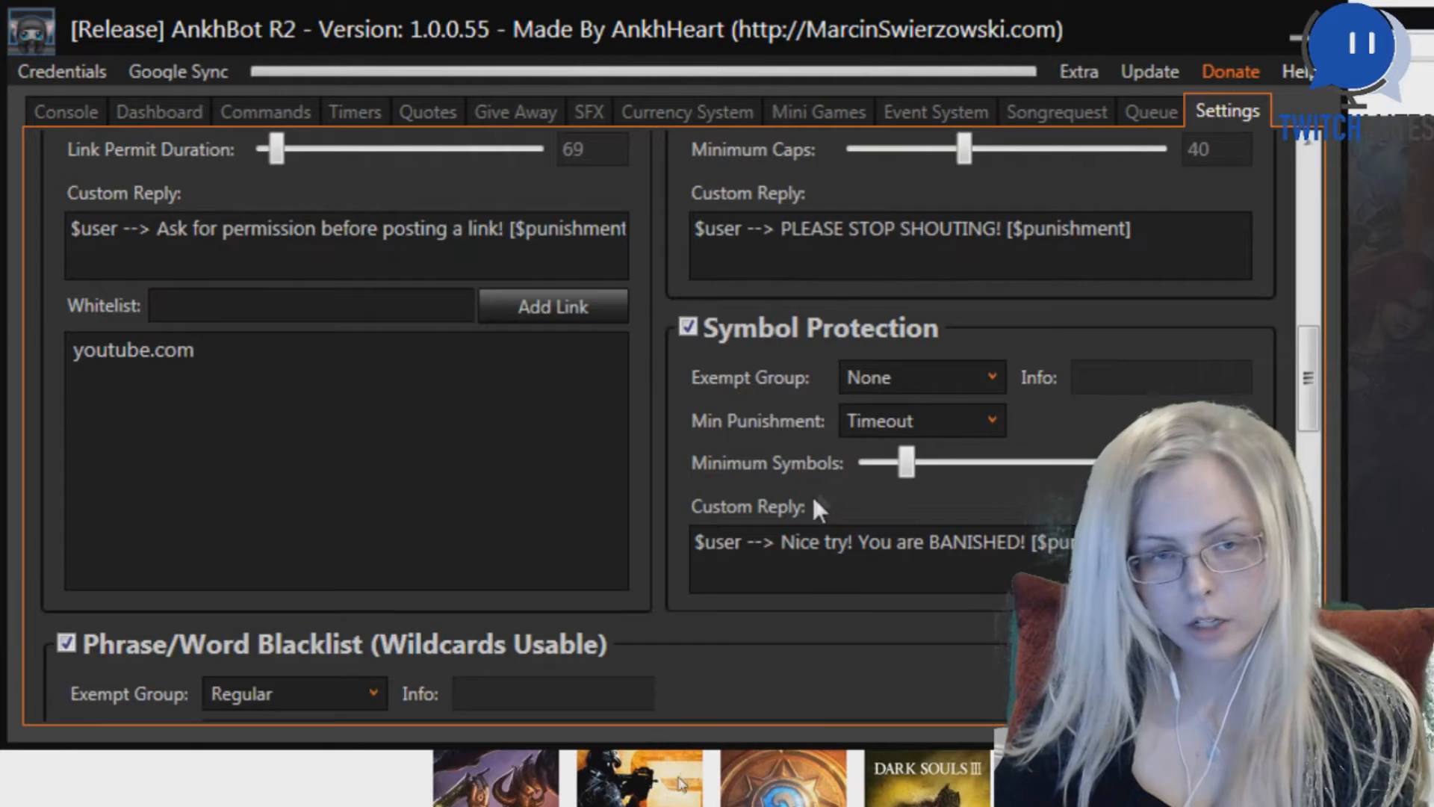
pyautogui.scroll(-4, 803, 523)
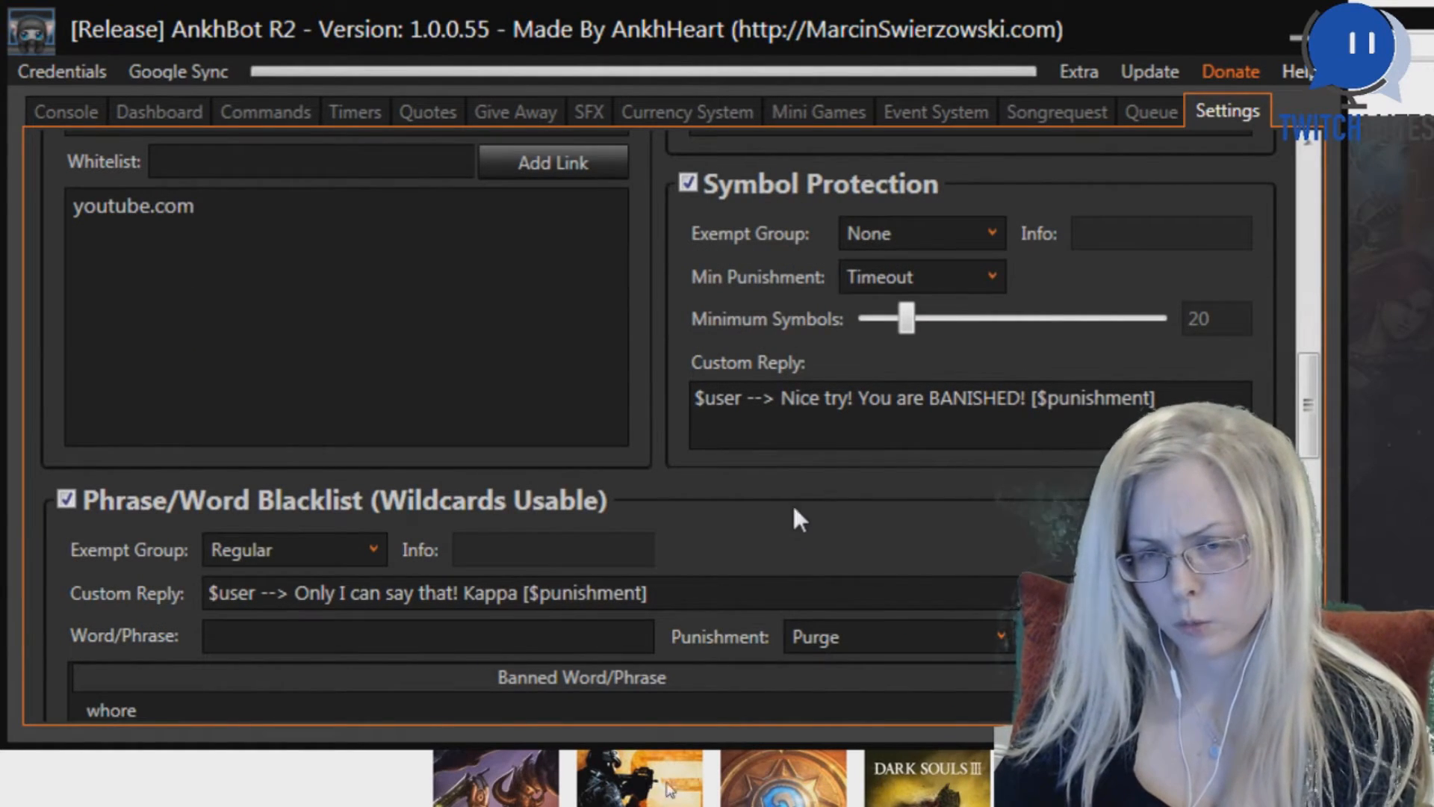
# Step: Enter *hate* with wildcards as the word/phrase in the Phrase/Word Blacklist settings
pyautogui.scroll(-2, 792, 512)
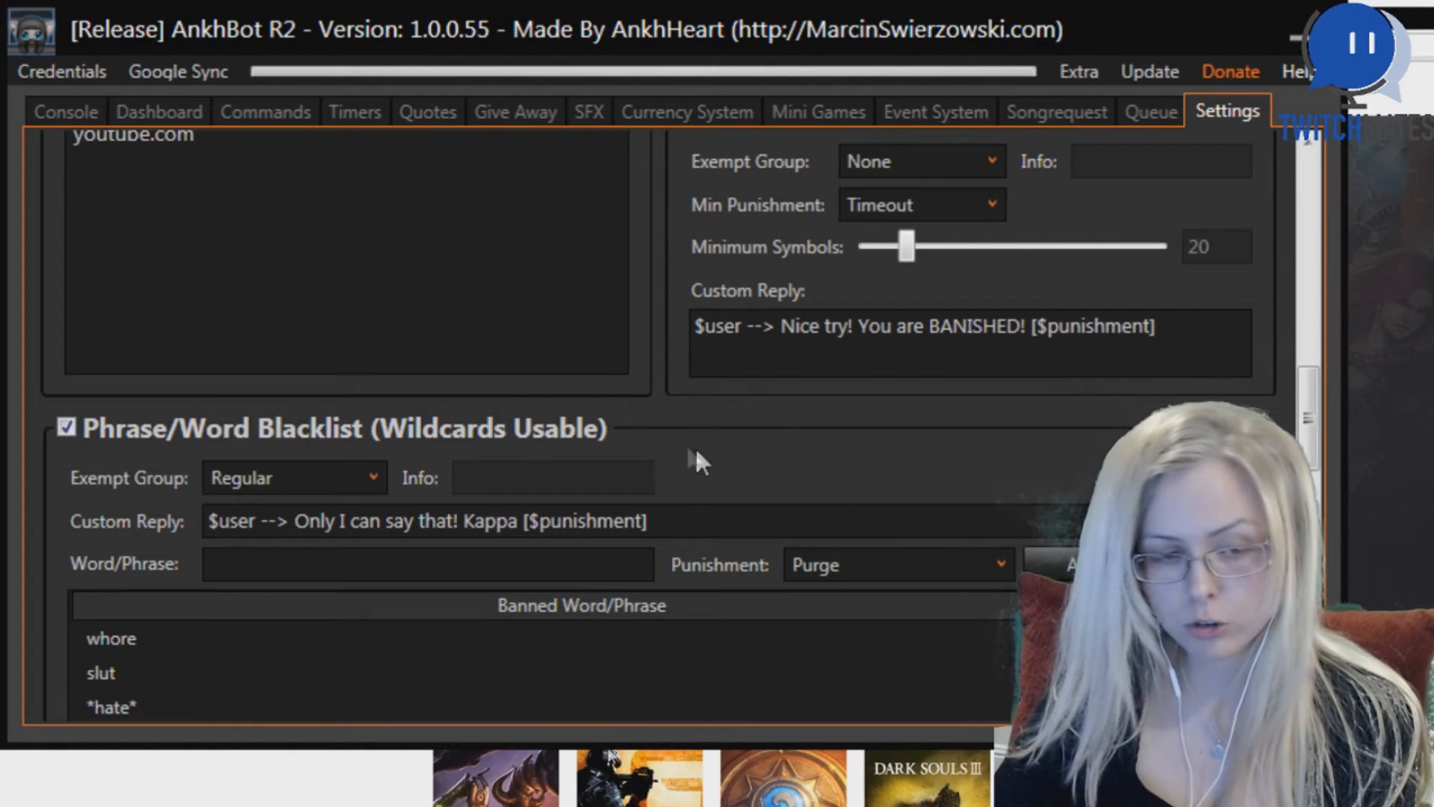
pyautogui.scroll(-4, 826, 429)
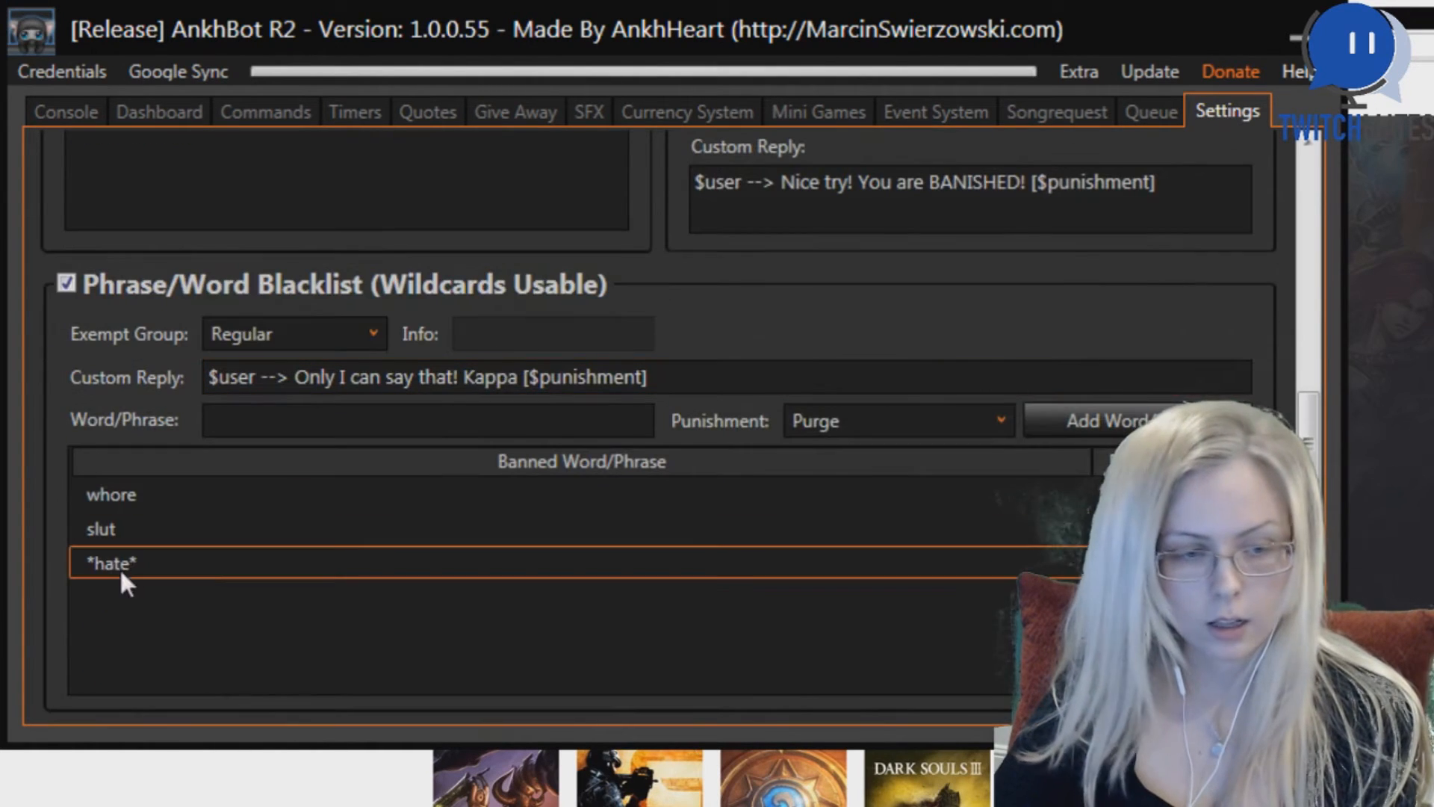
pyautogui.click(276, 423)
pyautogui.write('*')
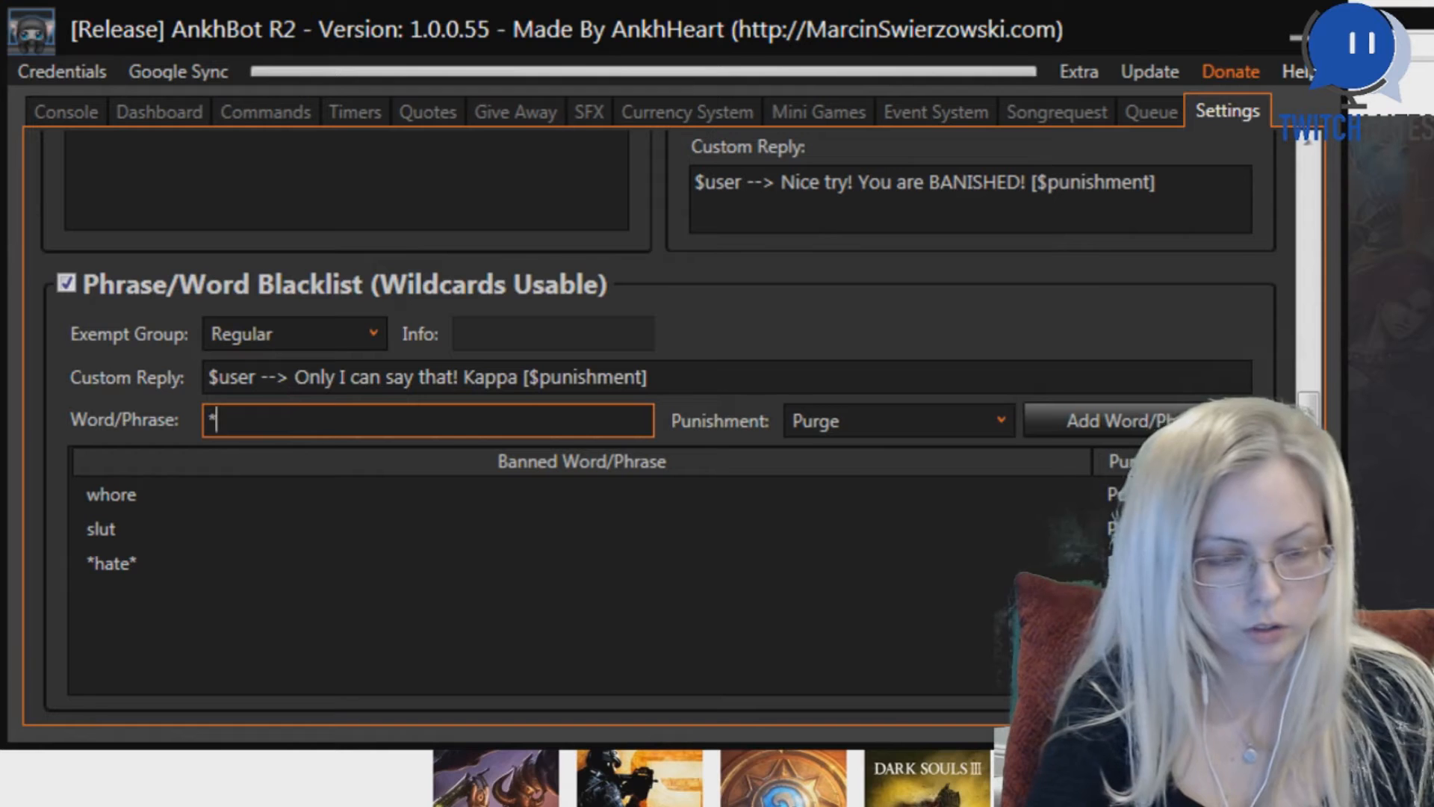
pyautogui.write('hate*')
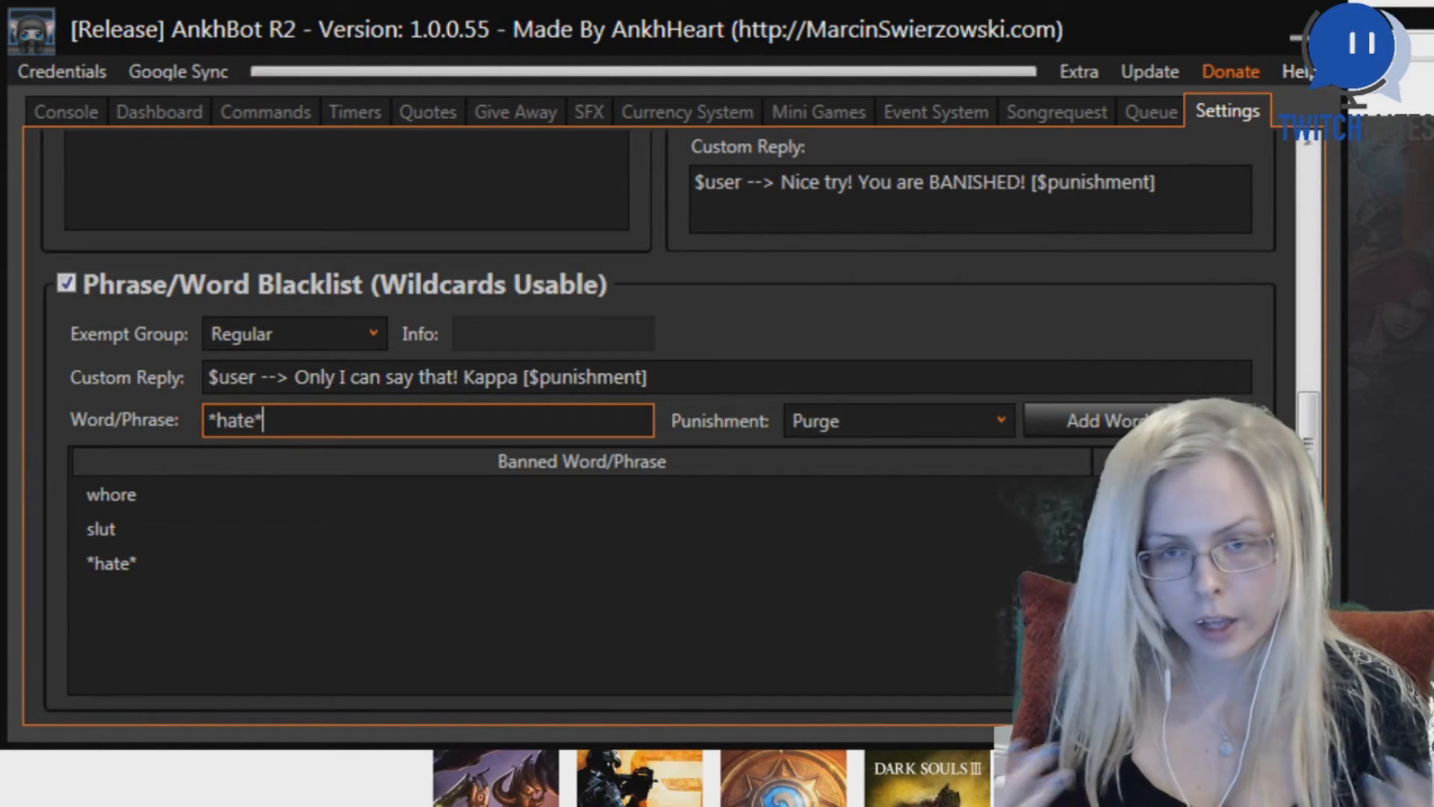
# Step: Examine the settings for Regulars, Editors, BlackListed Users with its blocking options, and External Subs
pyautogui.scroll(-8, 650, 426)
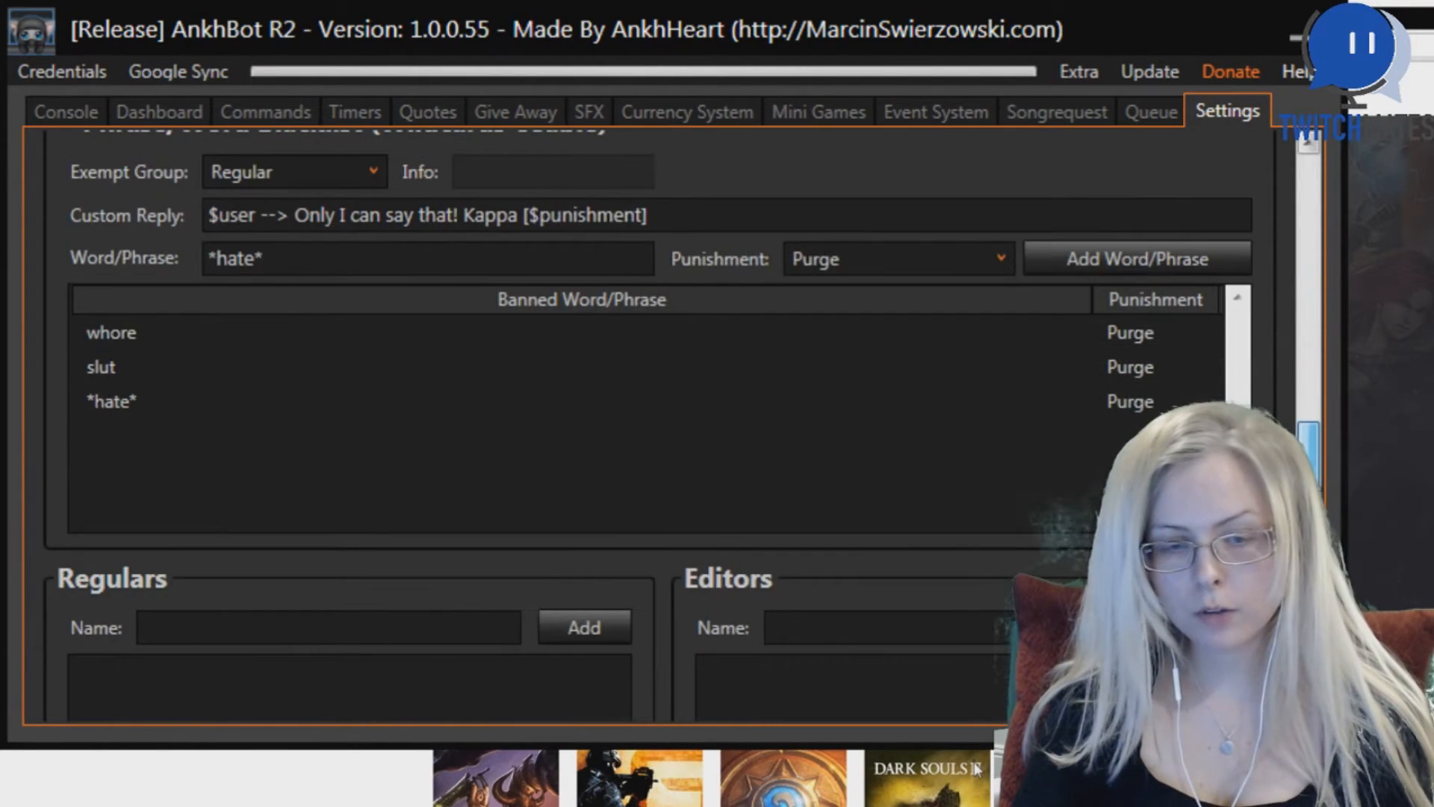
pyautogui.scroll(-2, 650, 426)
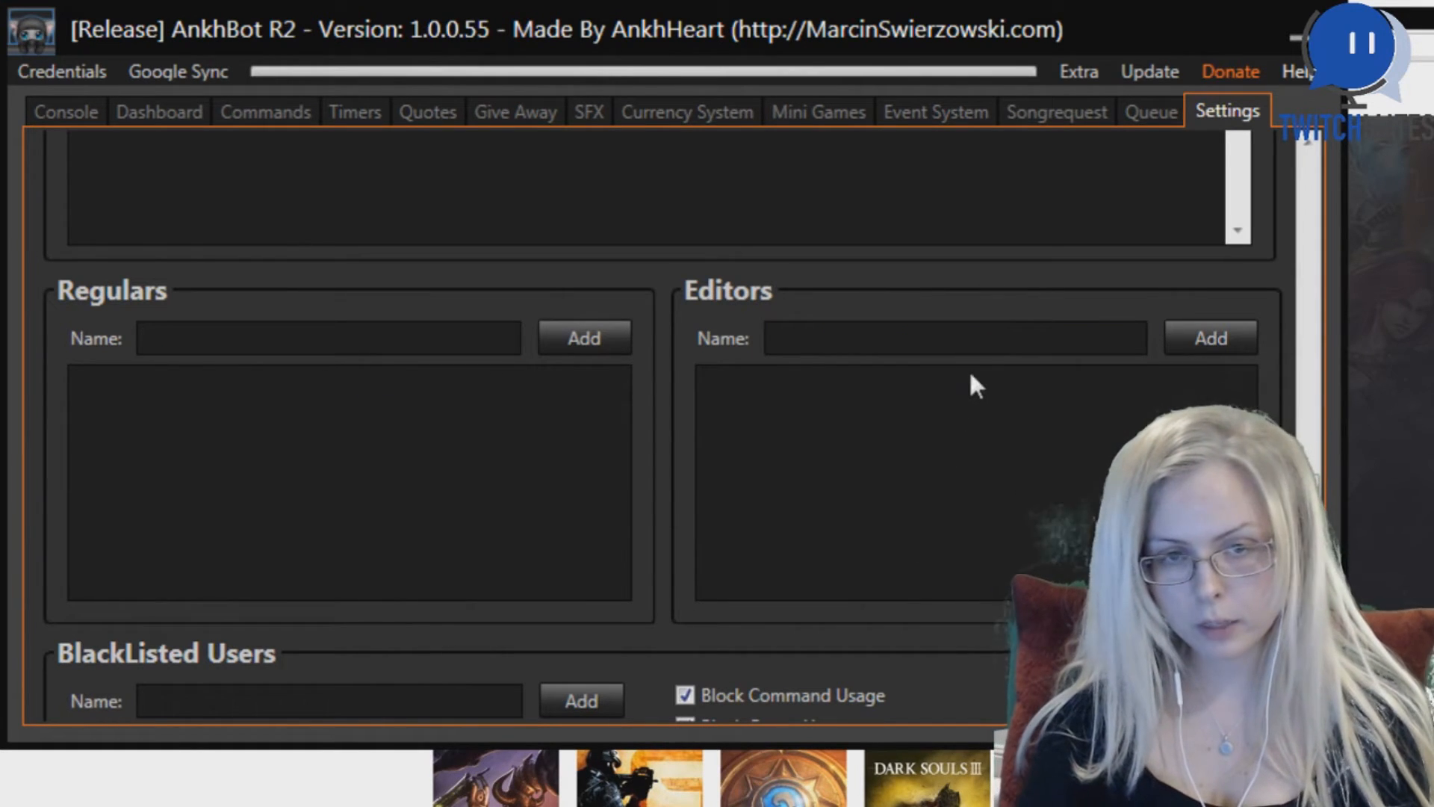
pyautogui.click(964, 334)
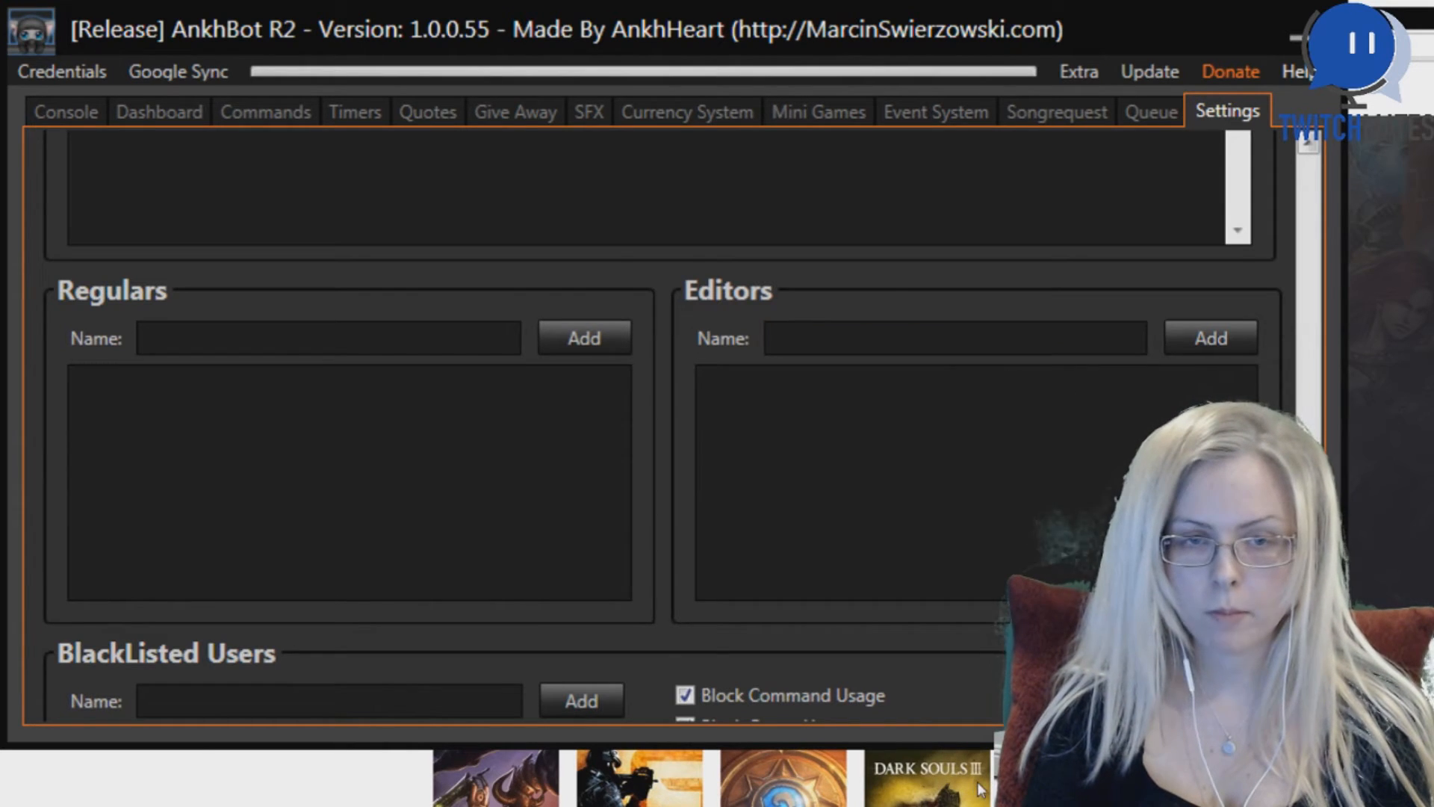
pyautogui.scroll(-5, 1307, 142)
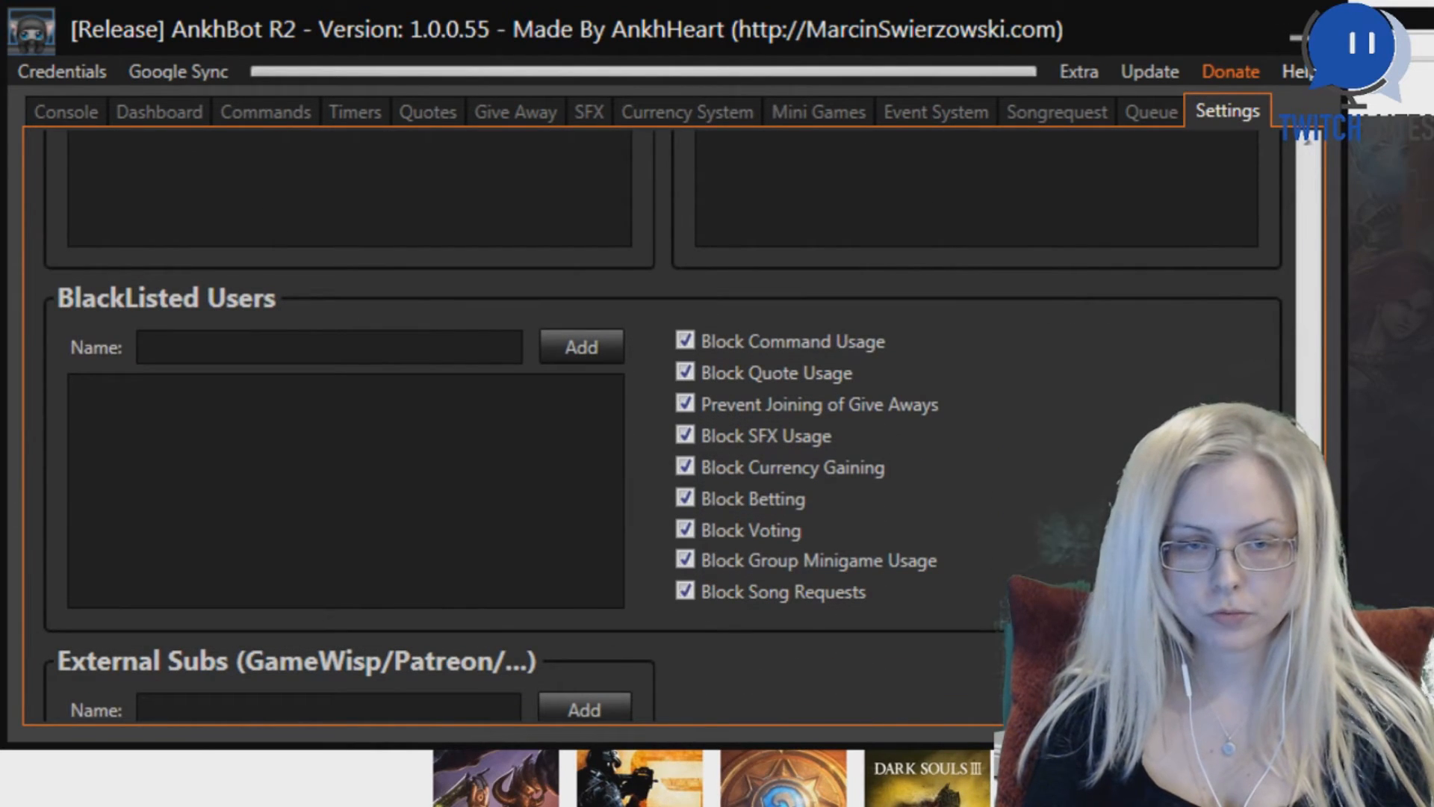
pyautogui.scroll(1, 1307, 142)
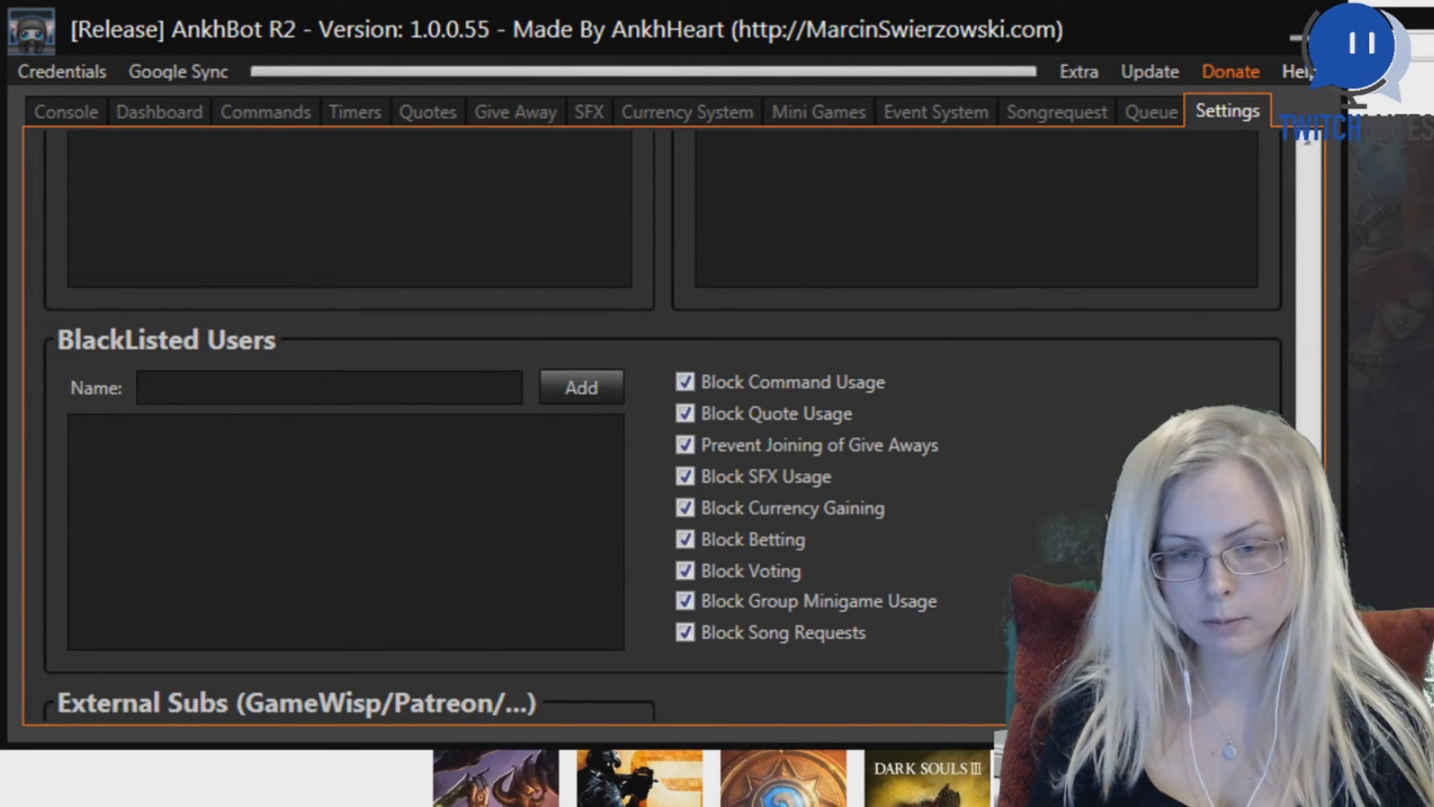
pyautogui.scroll(-4, 916, 577)
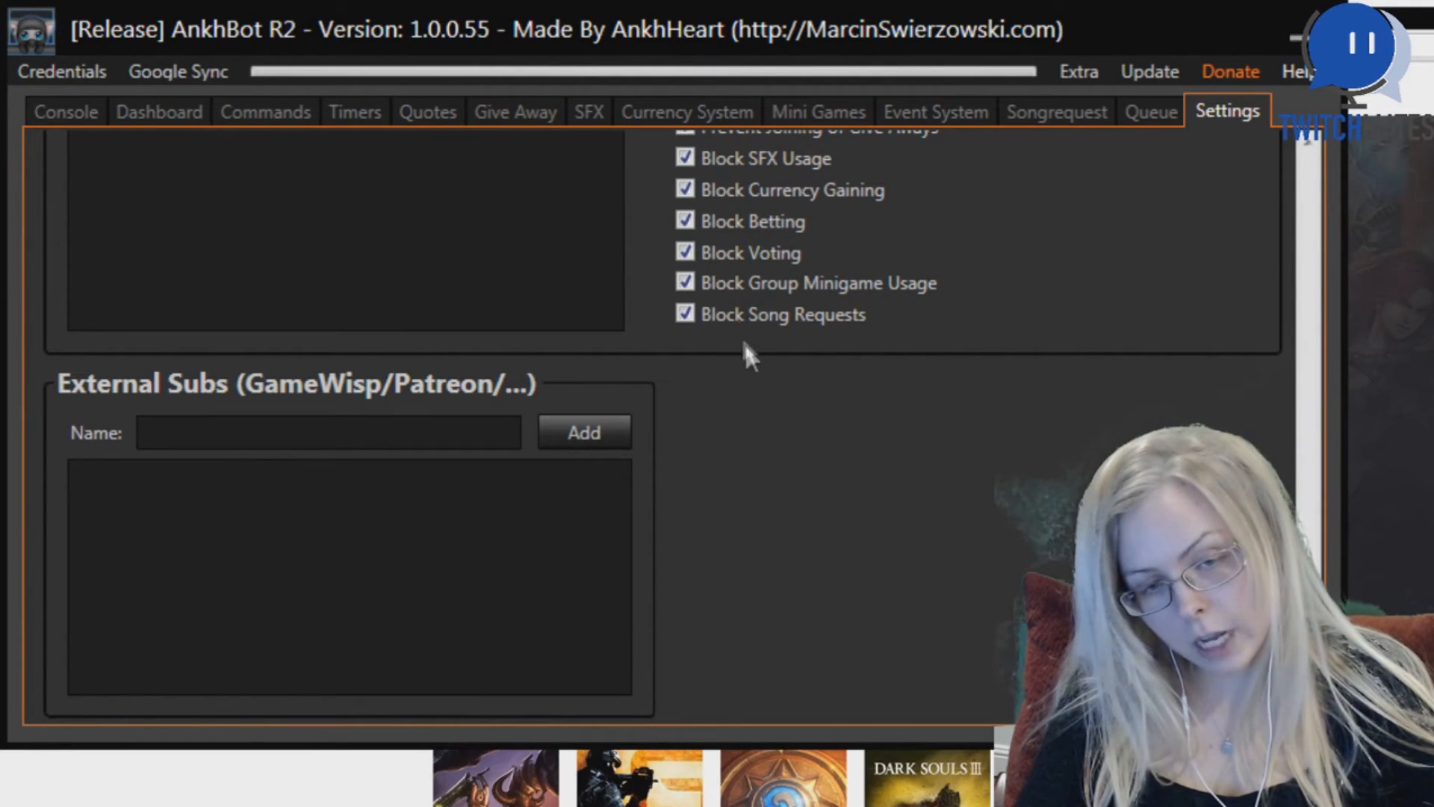
# Step: Enable the Currency System's Basic Settings and let viewers automatically become regulars at 30 hours
pyautogui.click(715, 112)
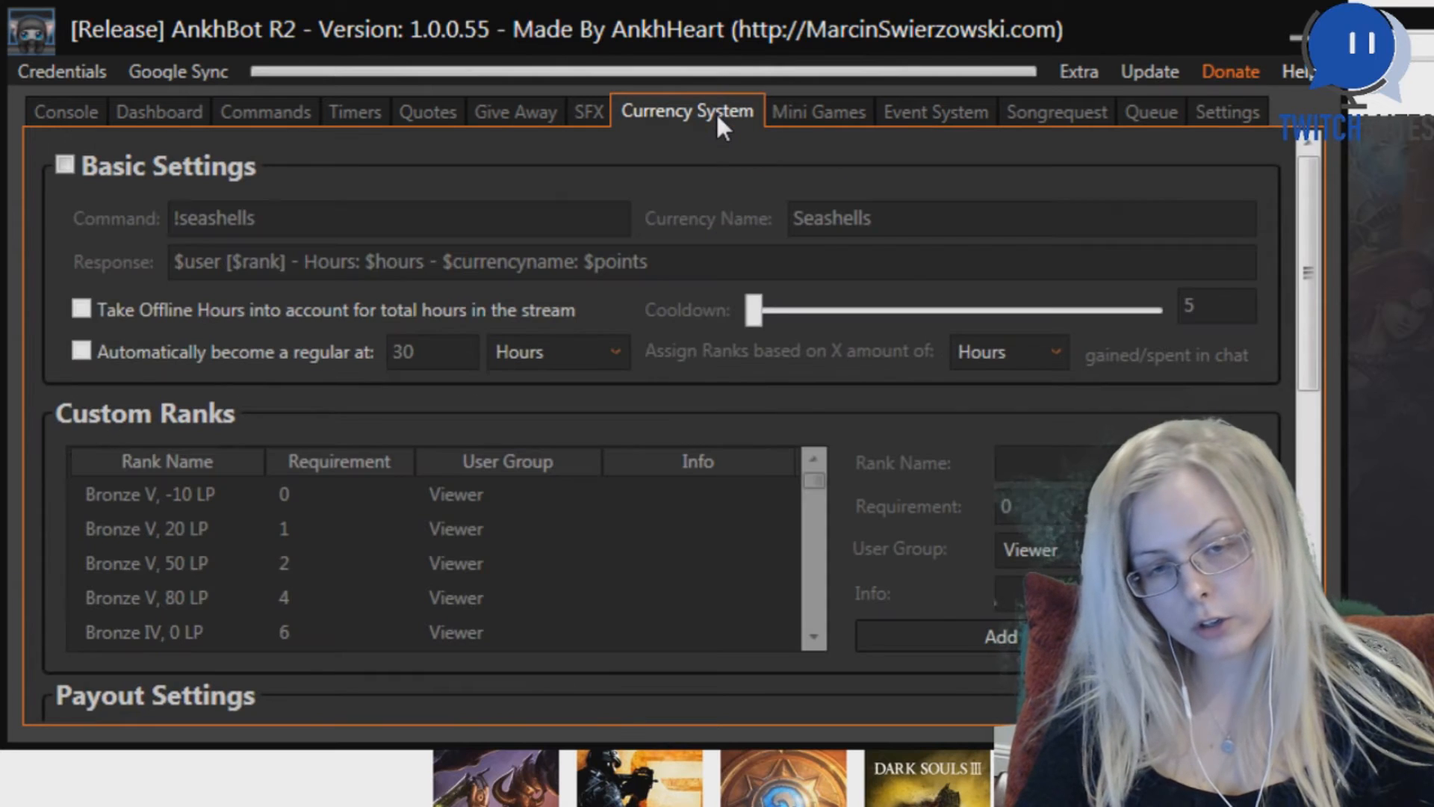
pyautogui.click(62, 162)
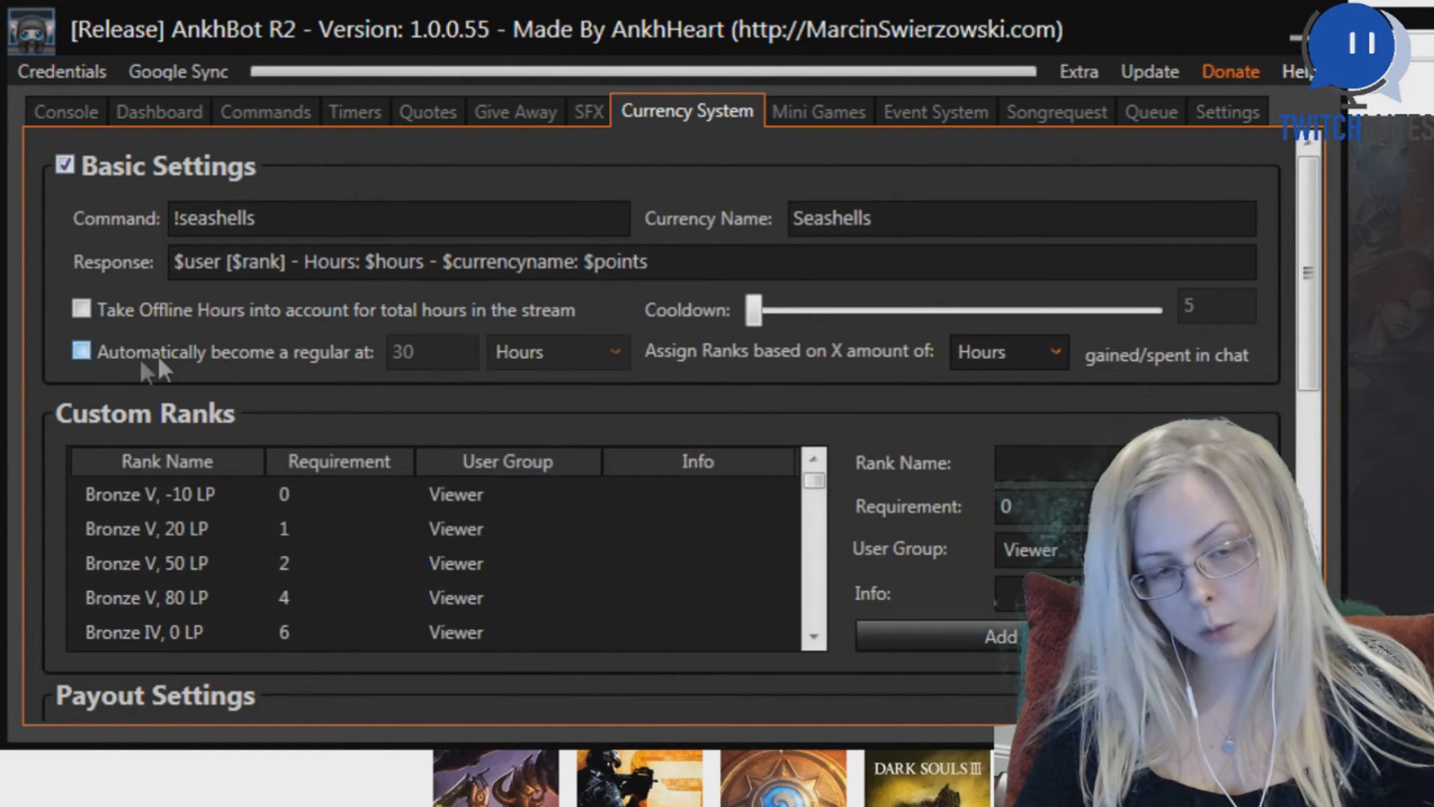
pyautogui.click(78, 352)
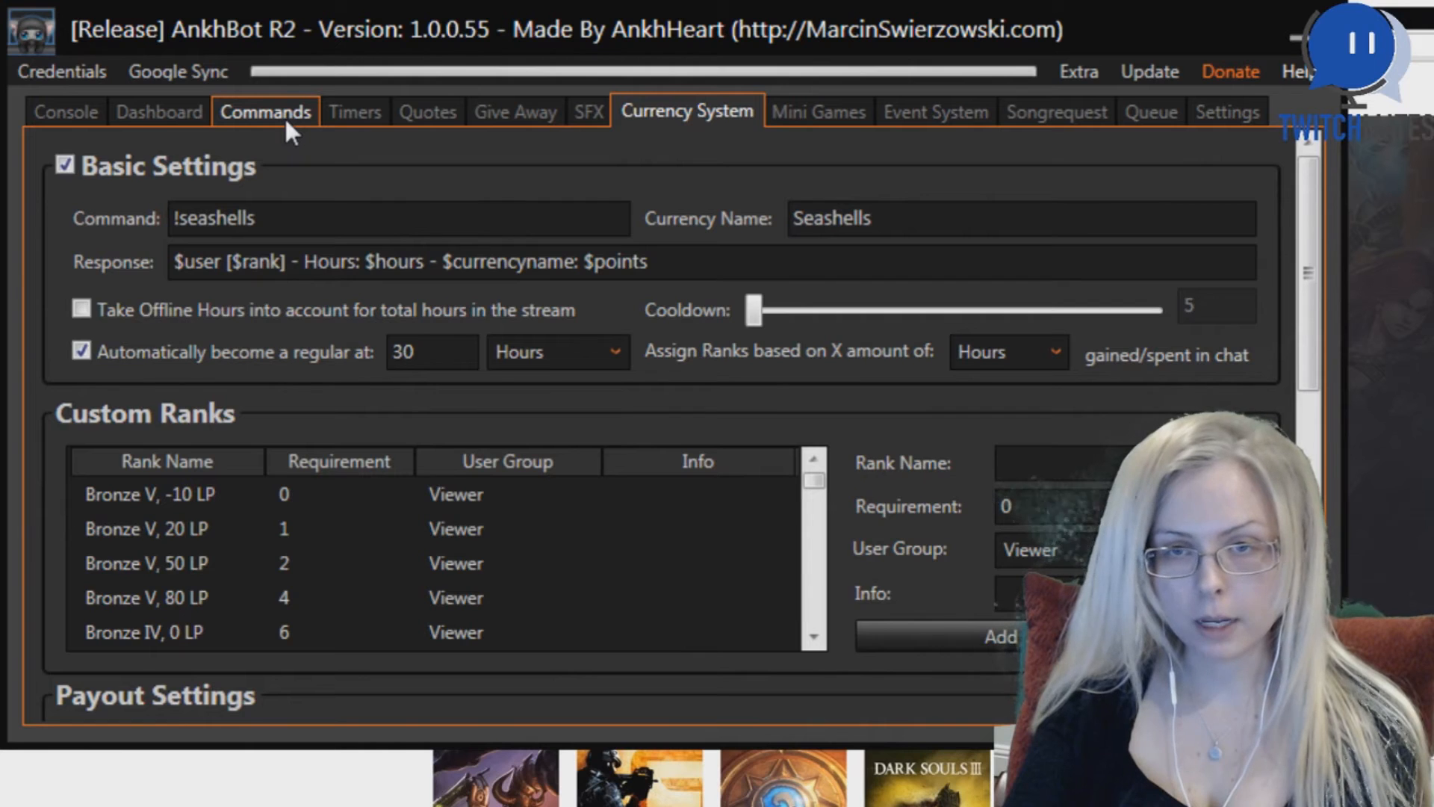
# Step: Draft a custom command !rank with the response "league of legends", then clear the draft response
pyautogui.click(284, 117)
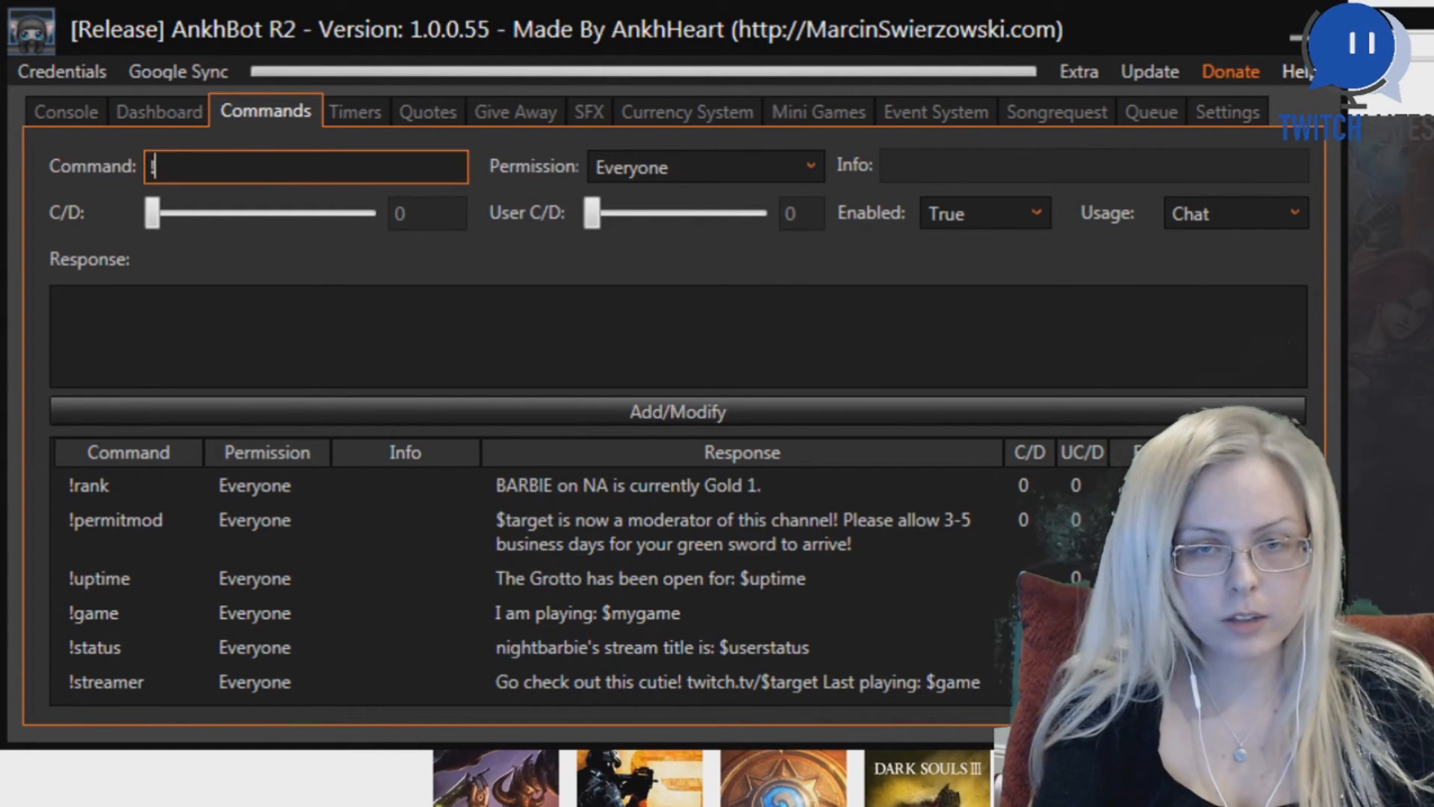
pyautogui.write('!rank')
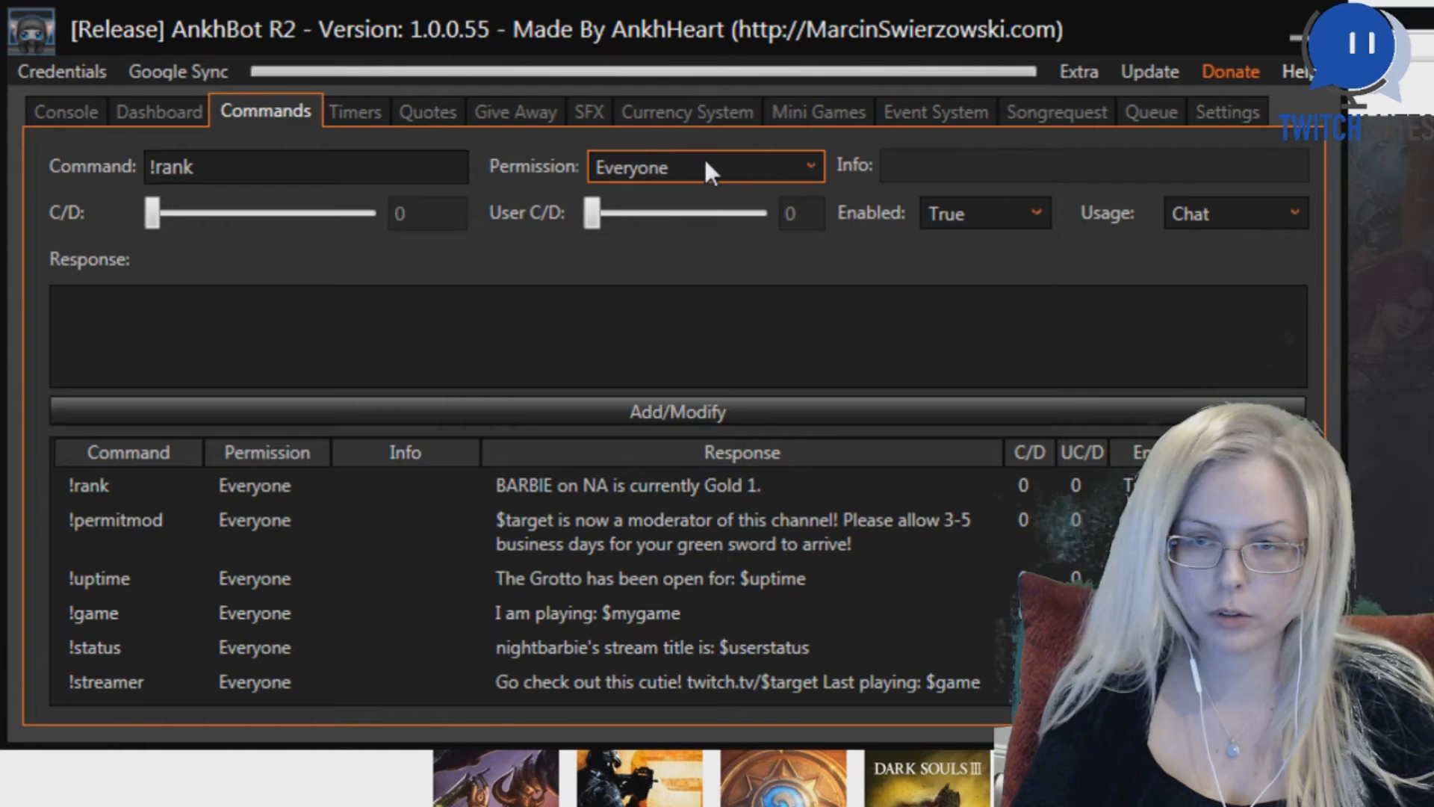
pyautogui.click(496, 329)
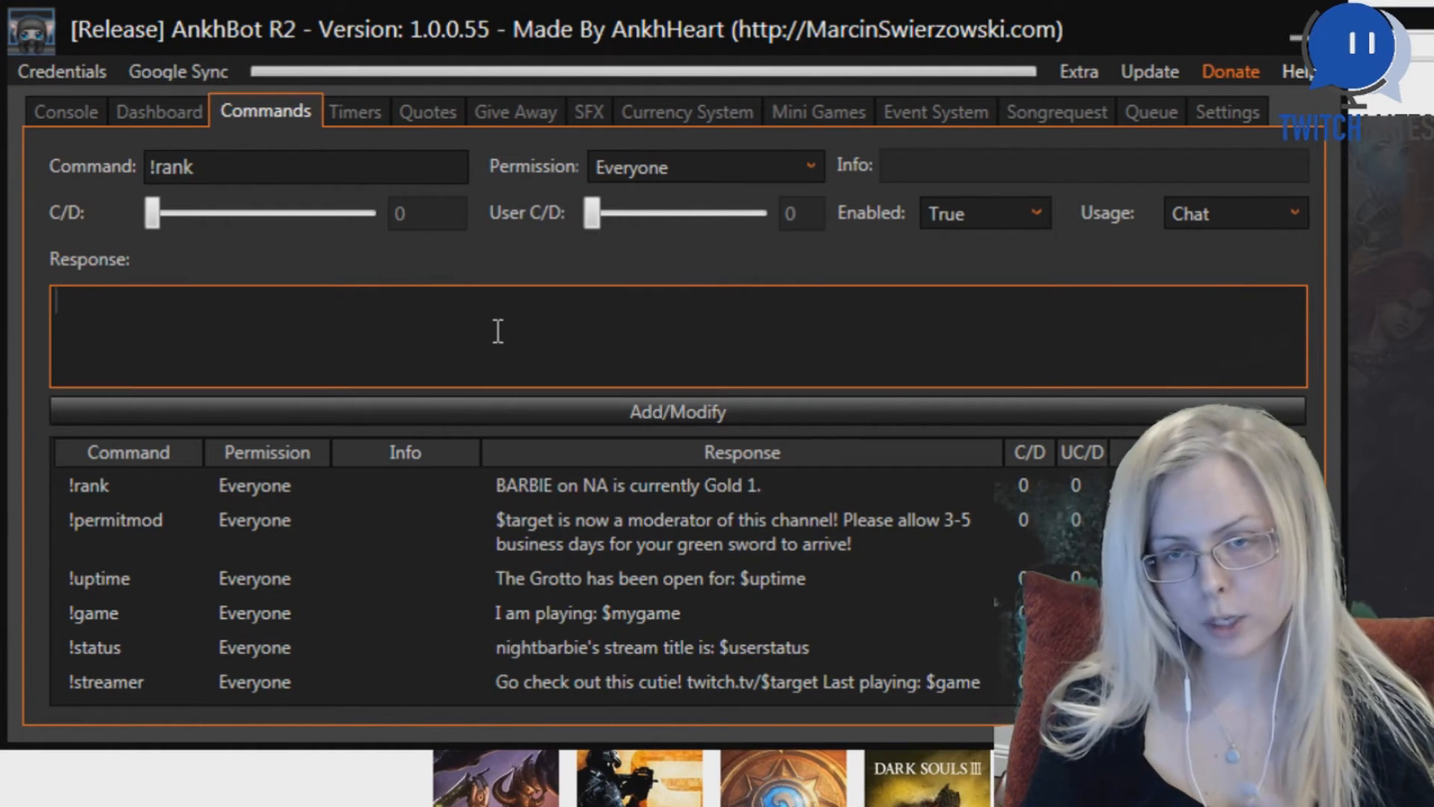
pyautogui.write('league of legend')
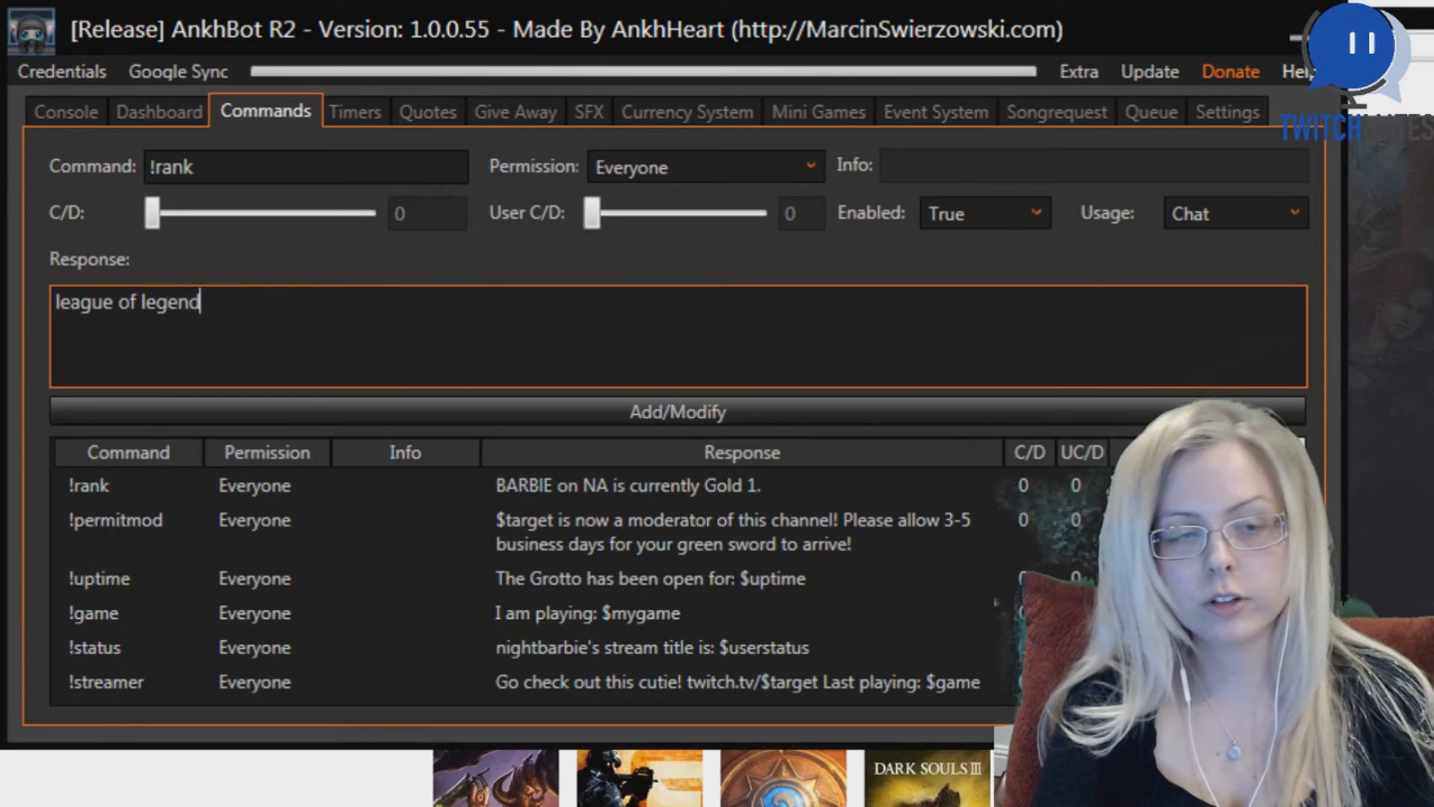
pyautogui.write('s')
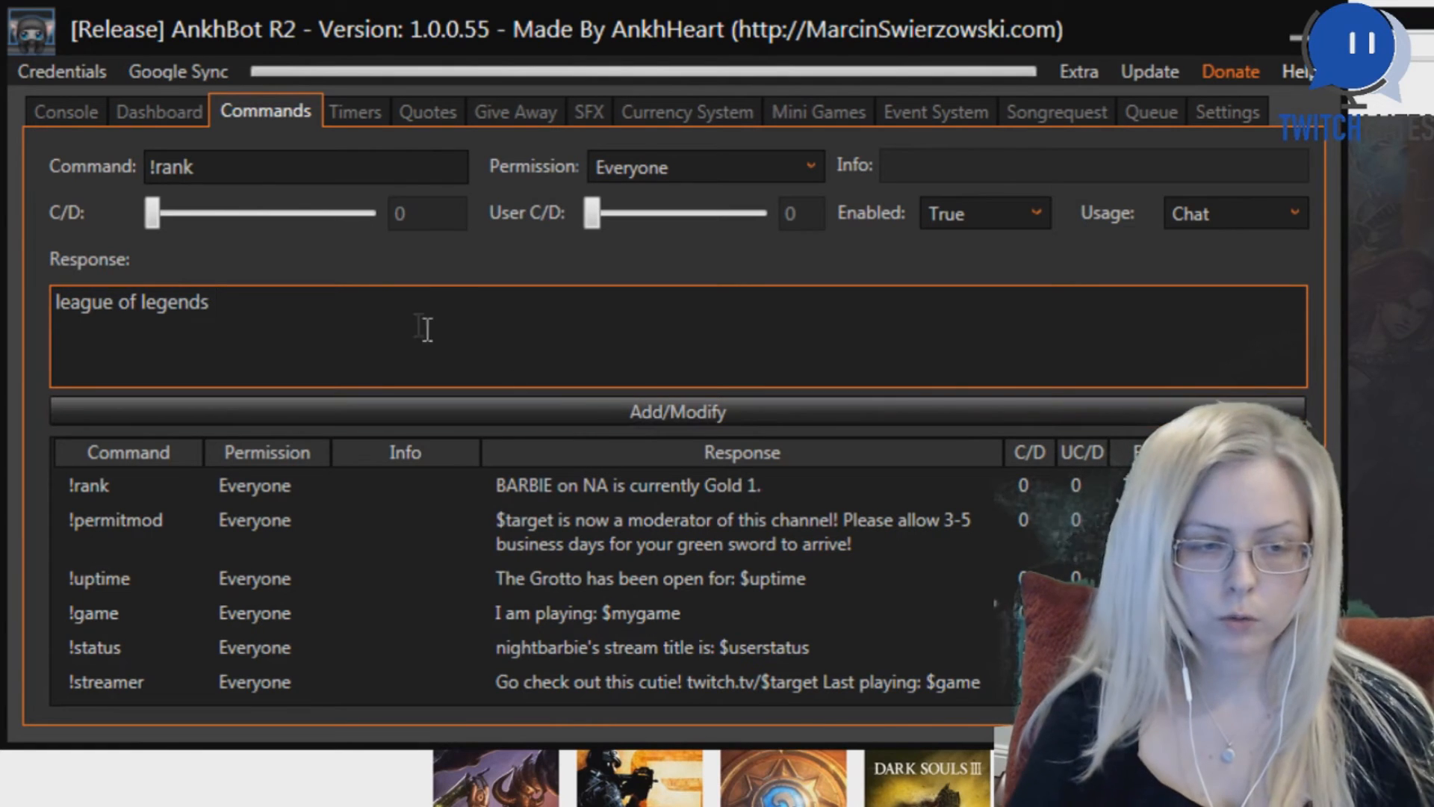
pyautogui.moveTo(426, 329); pyautogui.dragTo(8, 293)
# Step: Look through the AnkhBot R2 documentation PDF for the parameters usable in custom command responses
pyautogui.click(152, 563)
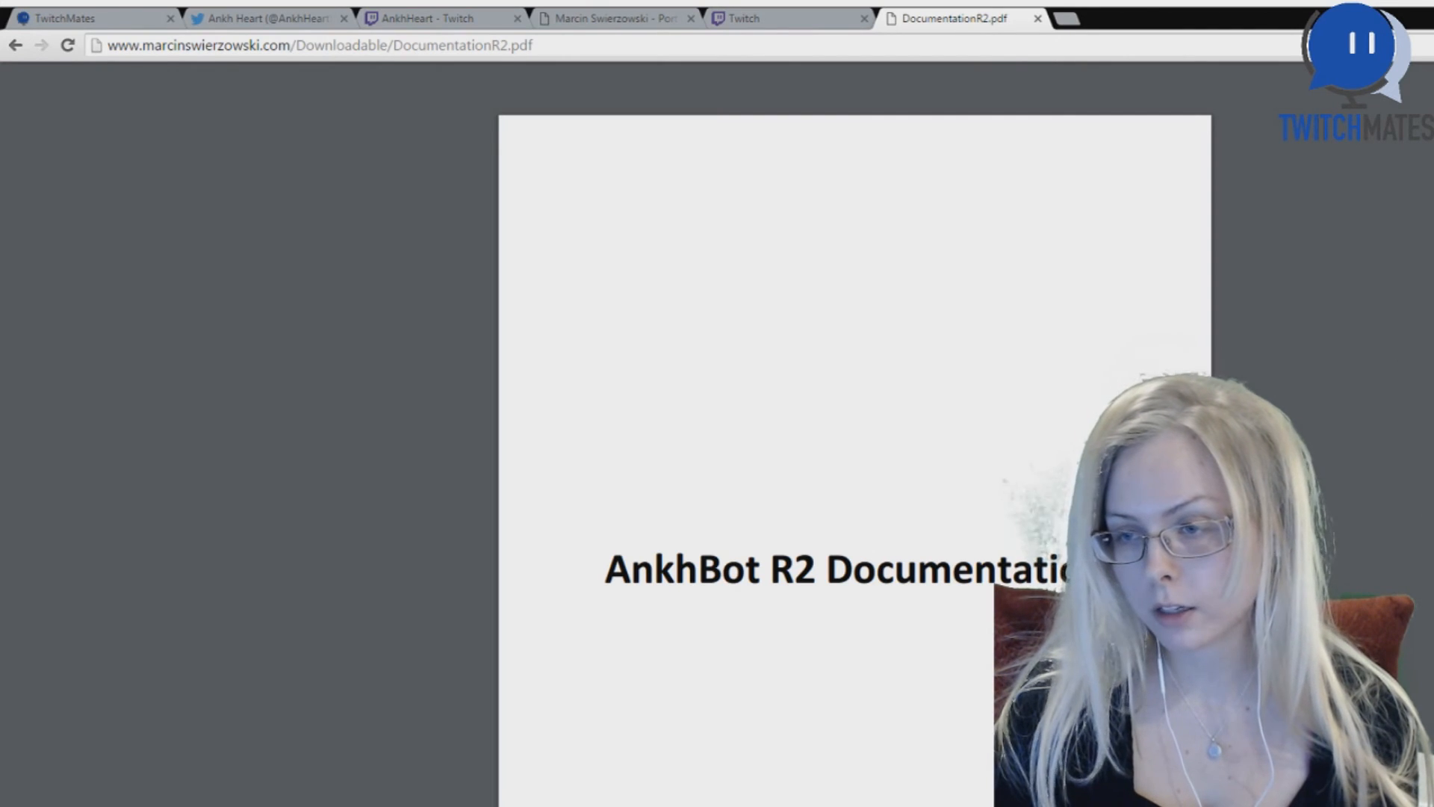
pyautogui.scroll(-15, 544, 624)
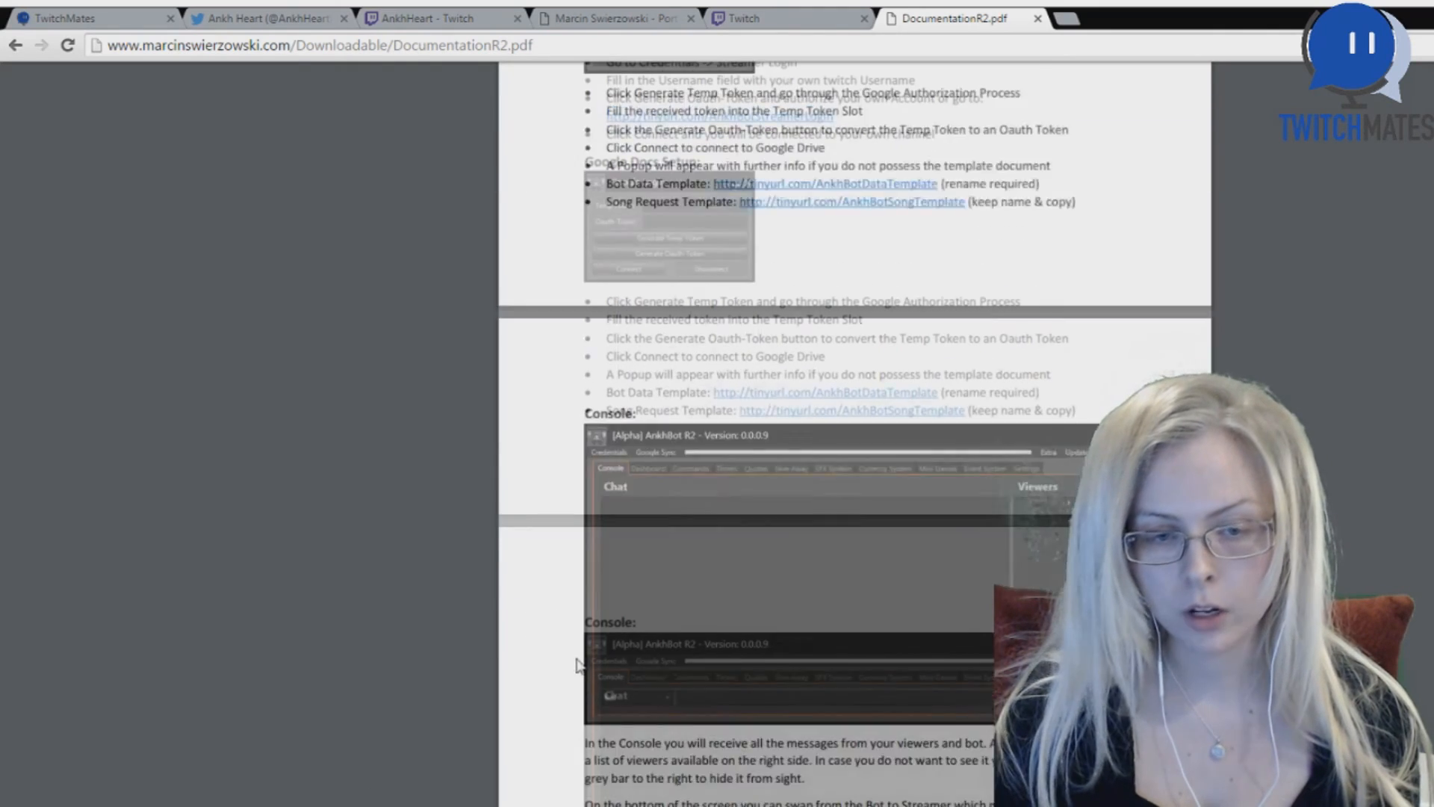
pyautogui.scroll(-15, 577, 664)
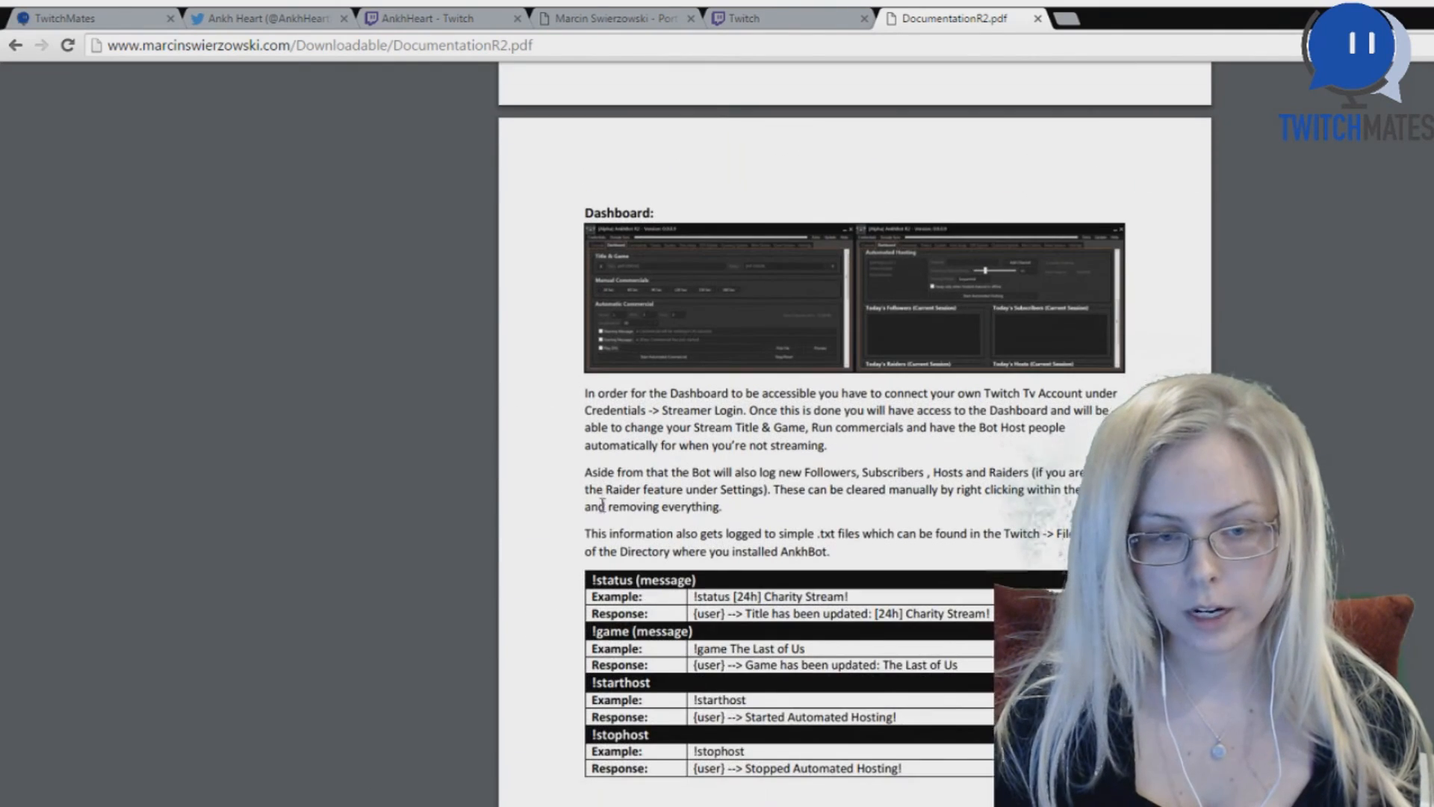
pyautogui.scroll(-7, 586, 575)
pyautogui.scroll(-16, 567, 648)
pyautogui.scroll(3, 580, 337)
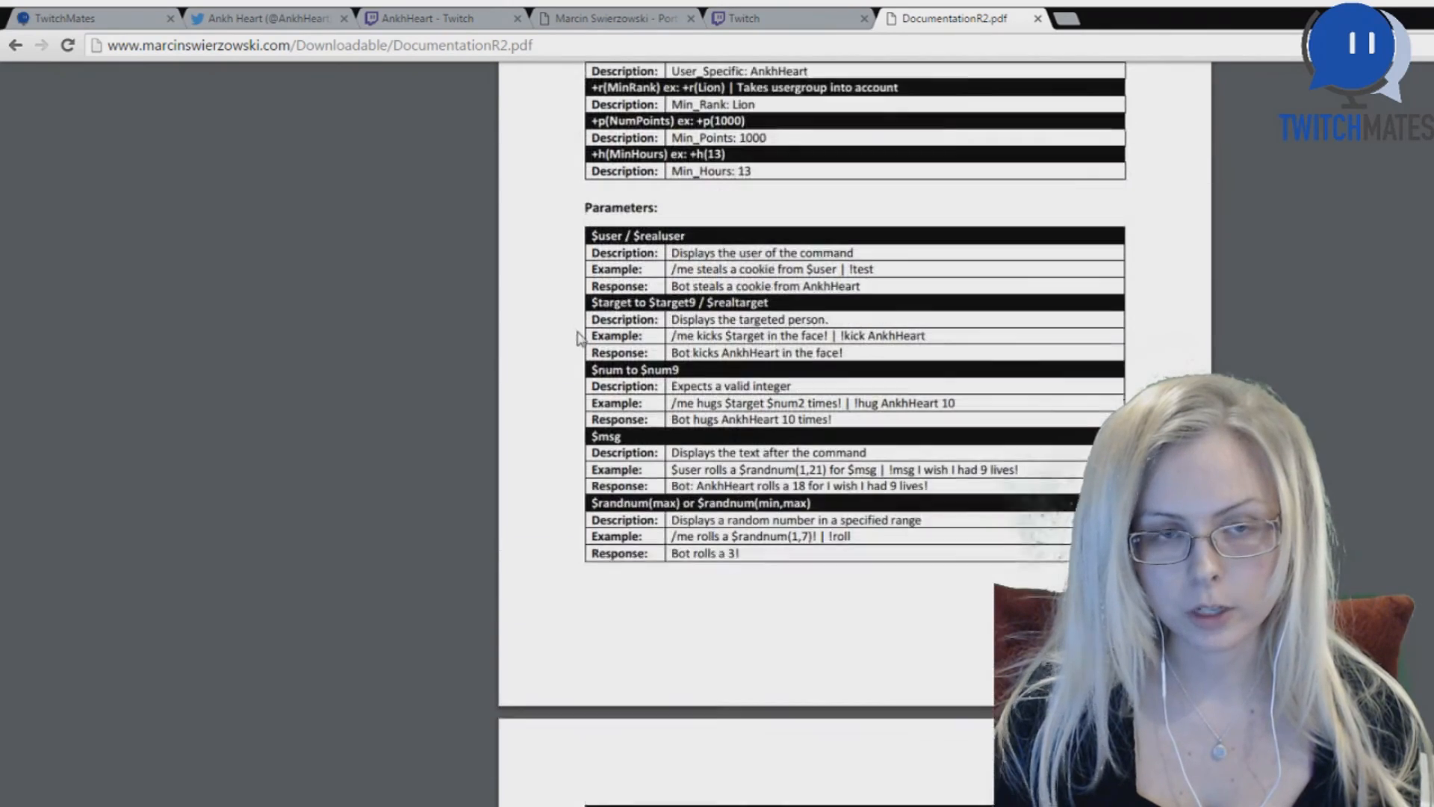
pyautogui.scroll(-1, 691, 782)
pyautogui.scroll(-9, 677, 796)
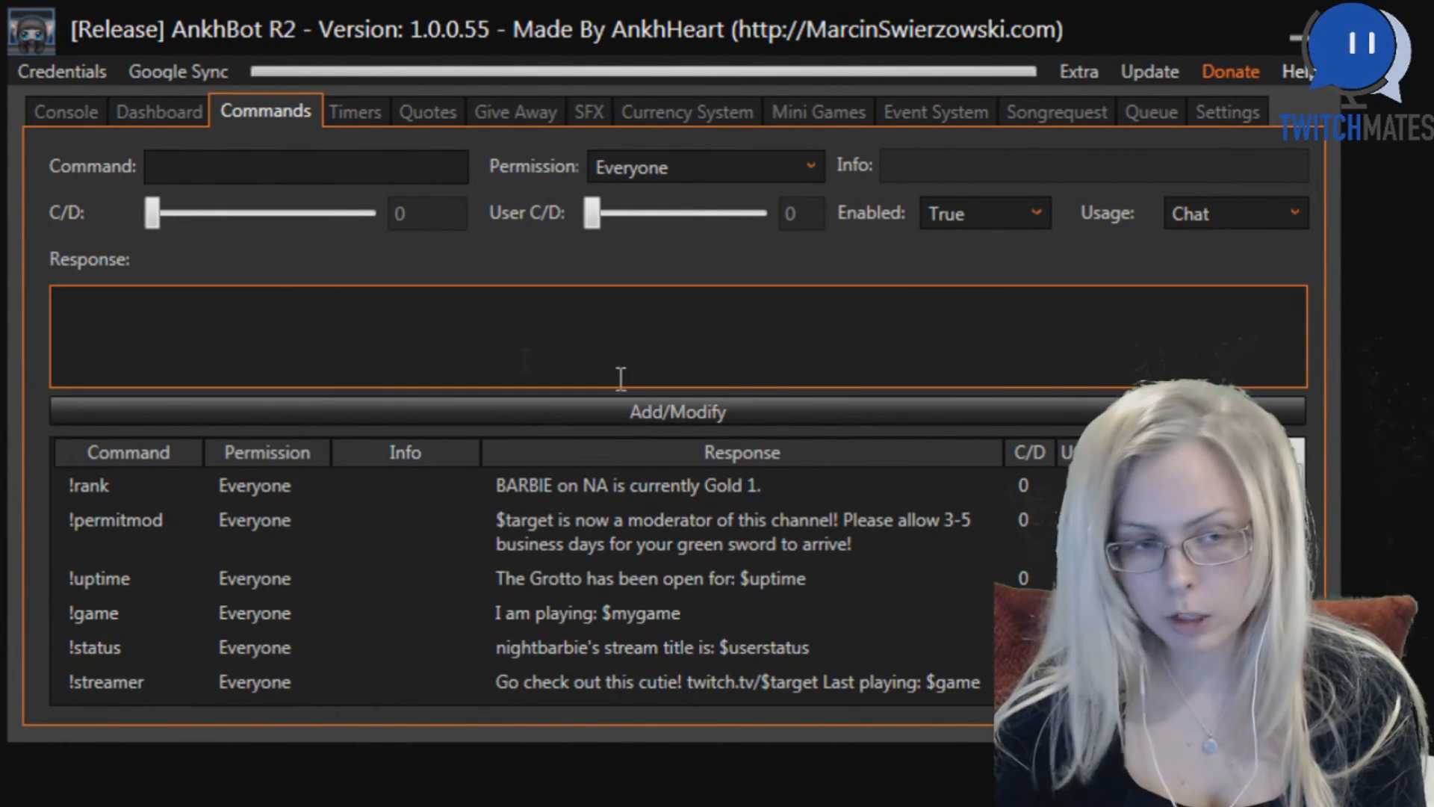
# Step: Start a custom chat command !time in AnkhBot with $time as its response
pyautogui.click(232, 166)
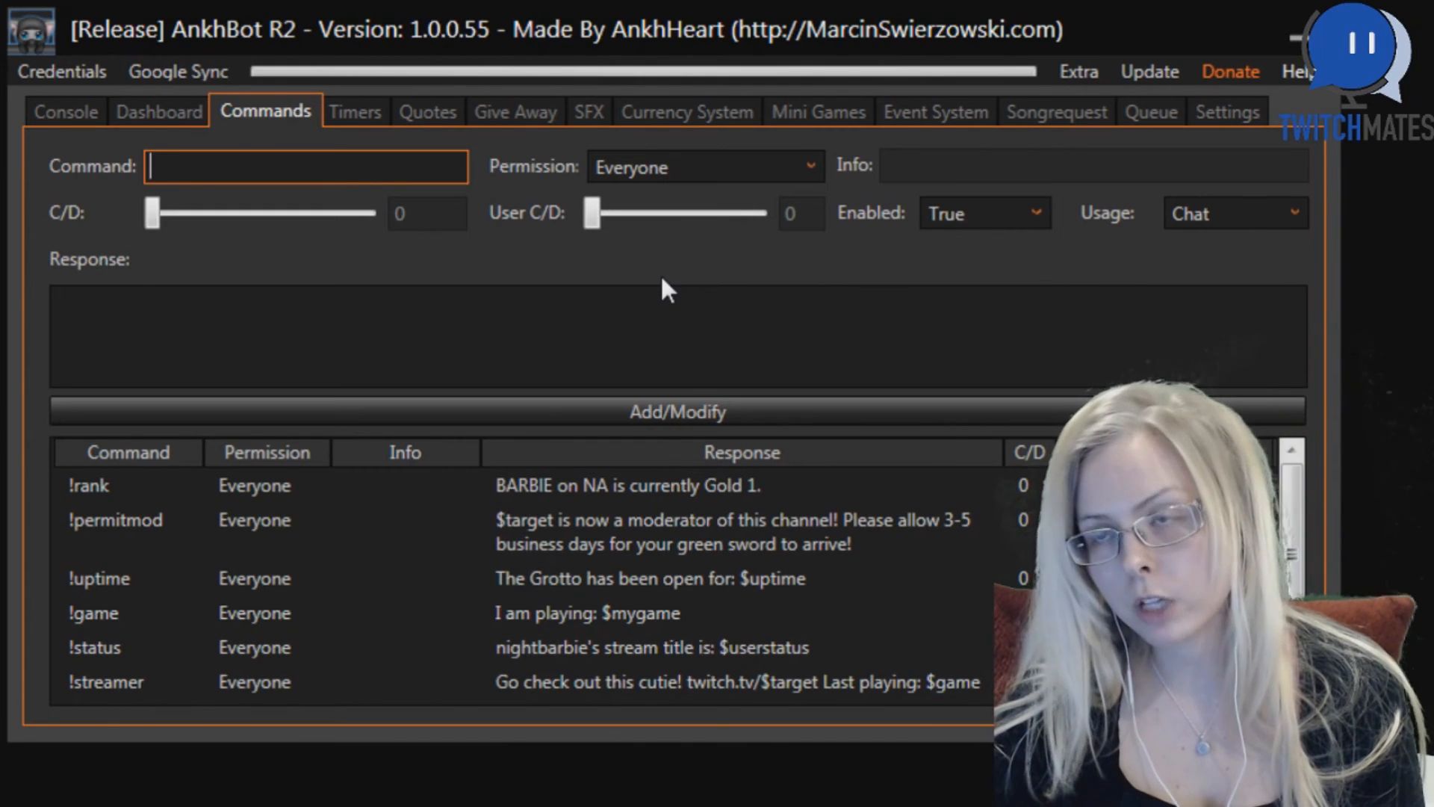
pyautogui.write('!time')
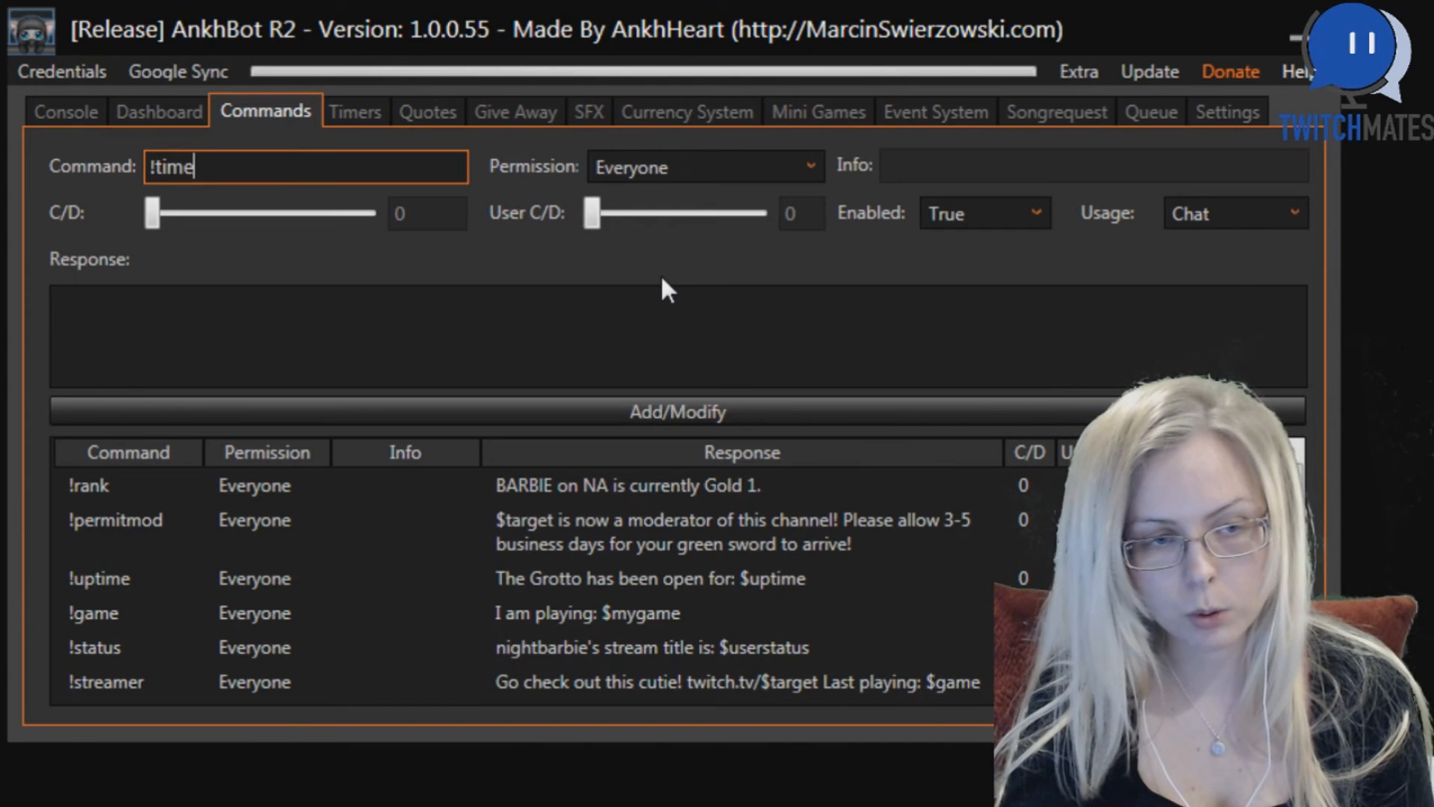
pyautogui.press('Tab')
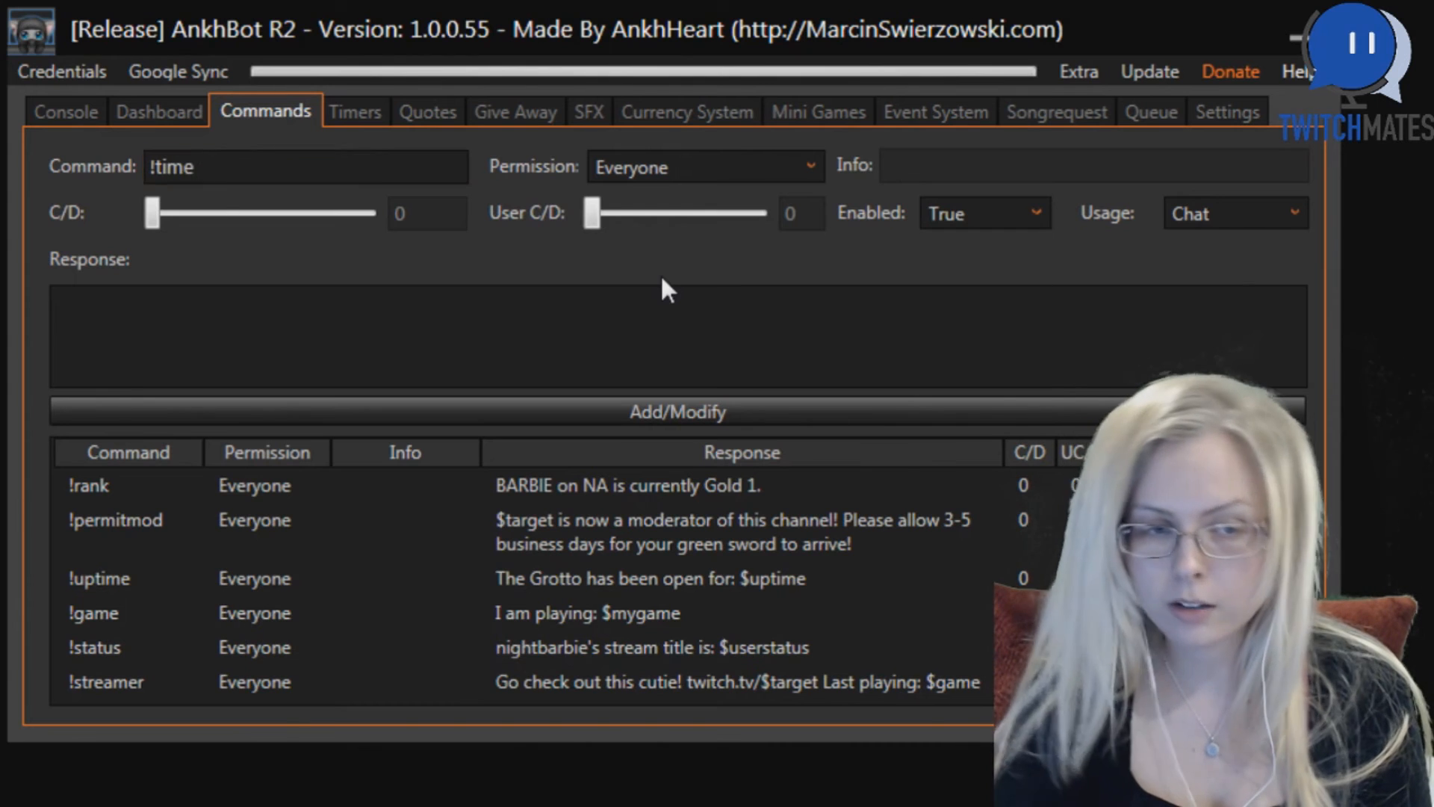
pyautogui.click(452, 314)
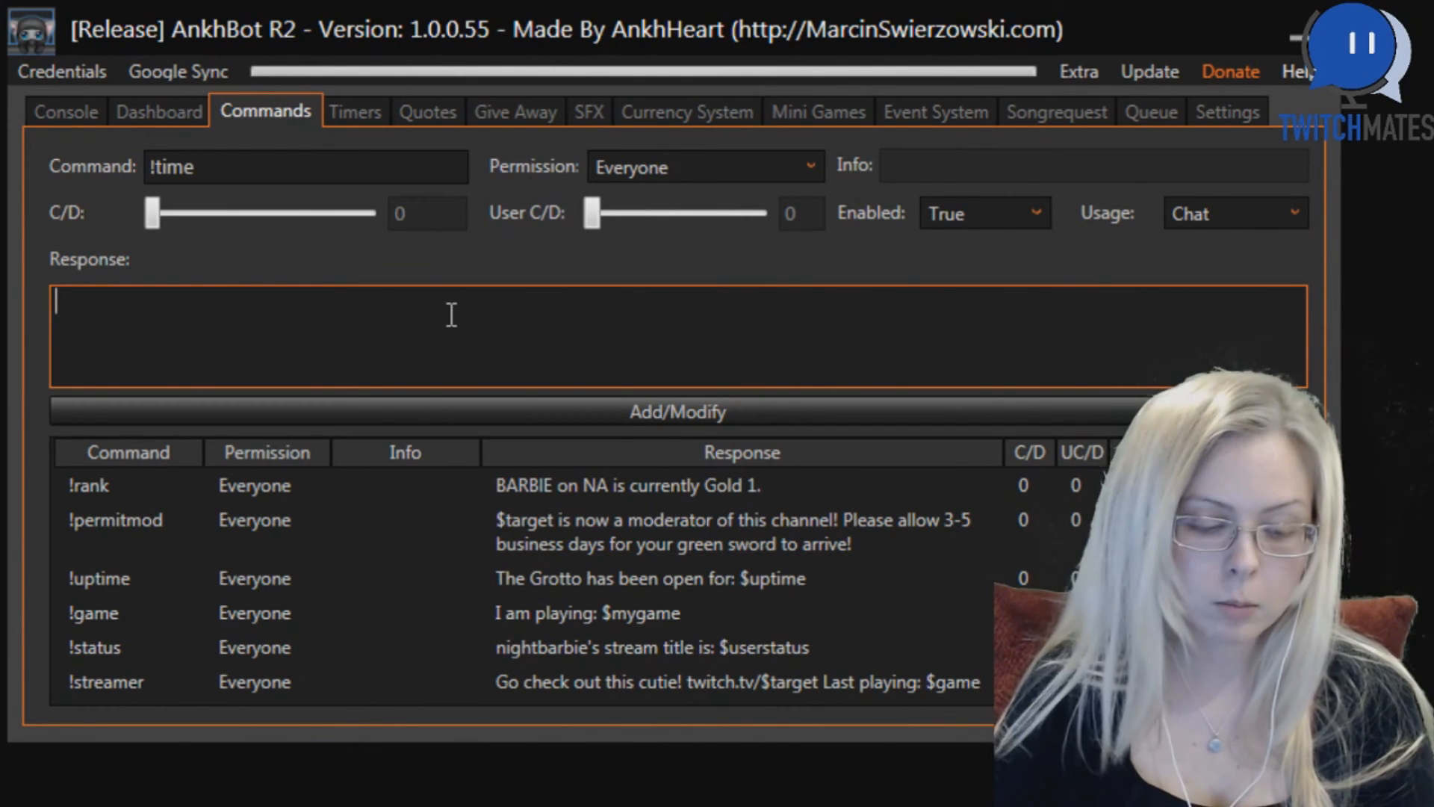
pyautogui.write('$time')
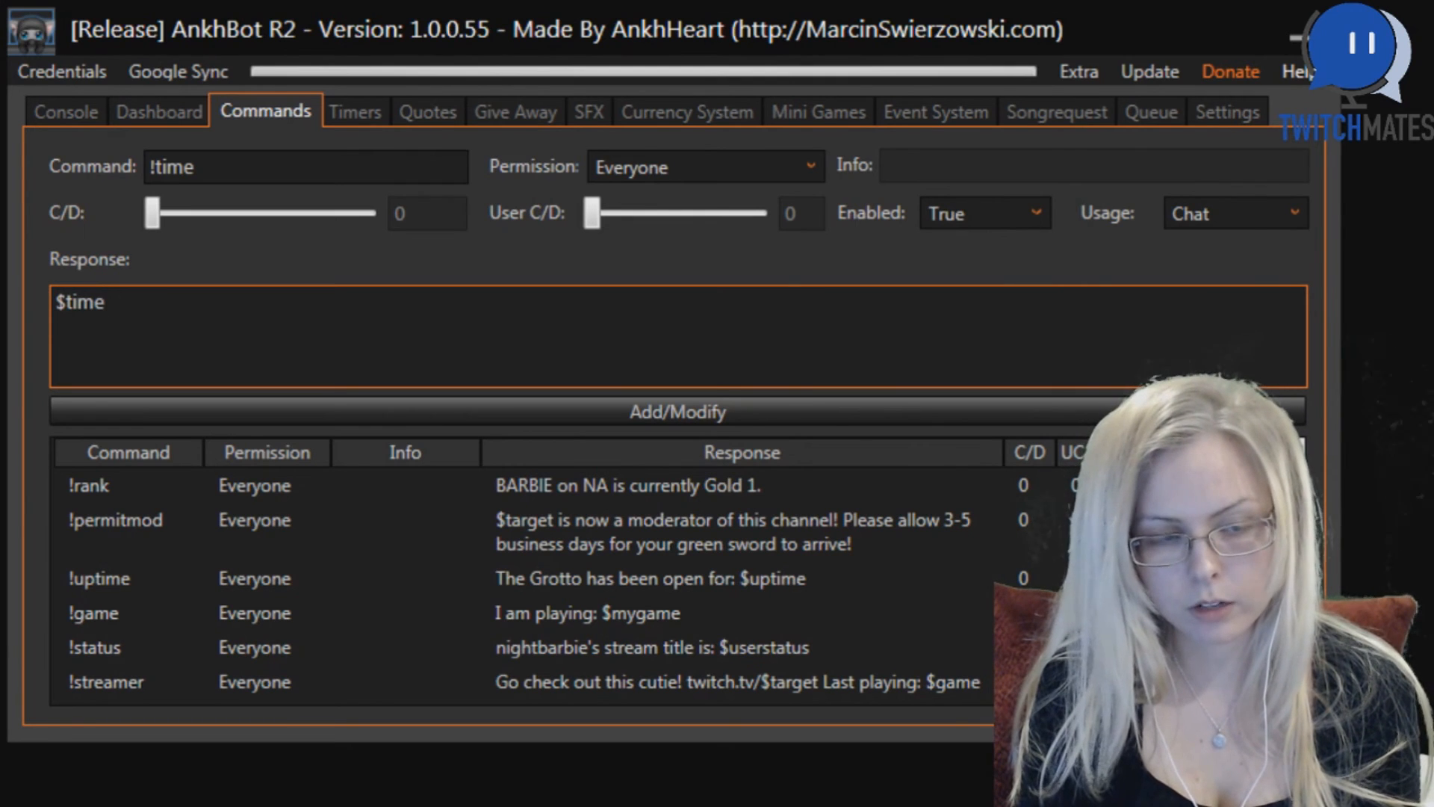
# Step: Complete the !time command's response as "The local time in nightbarbieland is $time" and check the command list
pyautogui.press('Left')
pyautogui.press('Left')
pyautogui.press('Left')
pyautogui.press('Left')
pyautogui.press('Left')
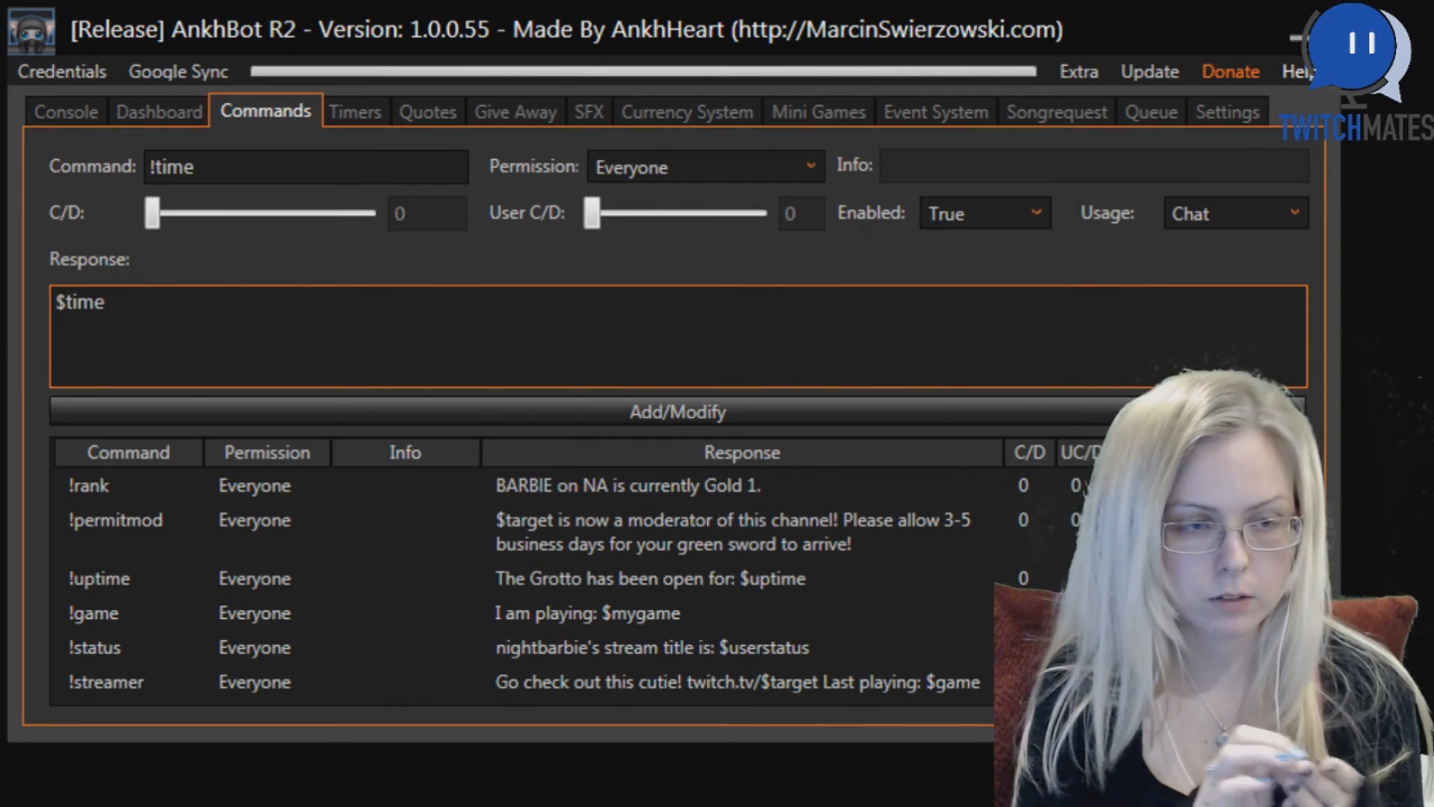
pyautogui.write('The local ti')
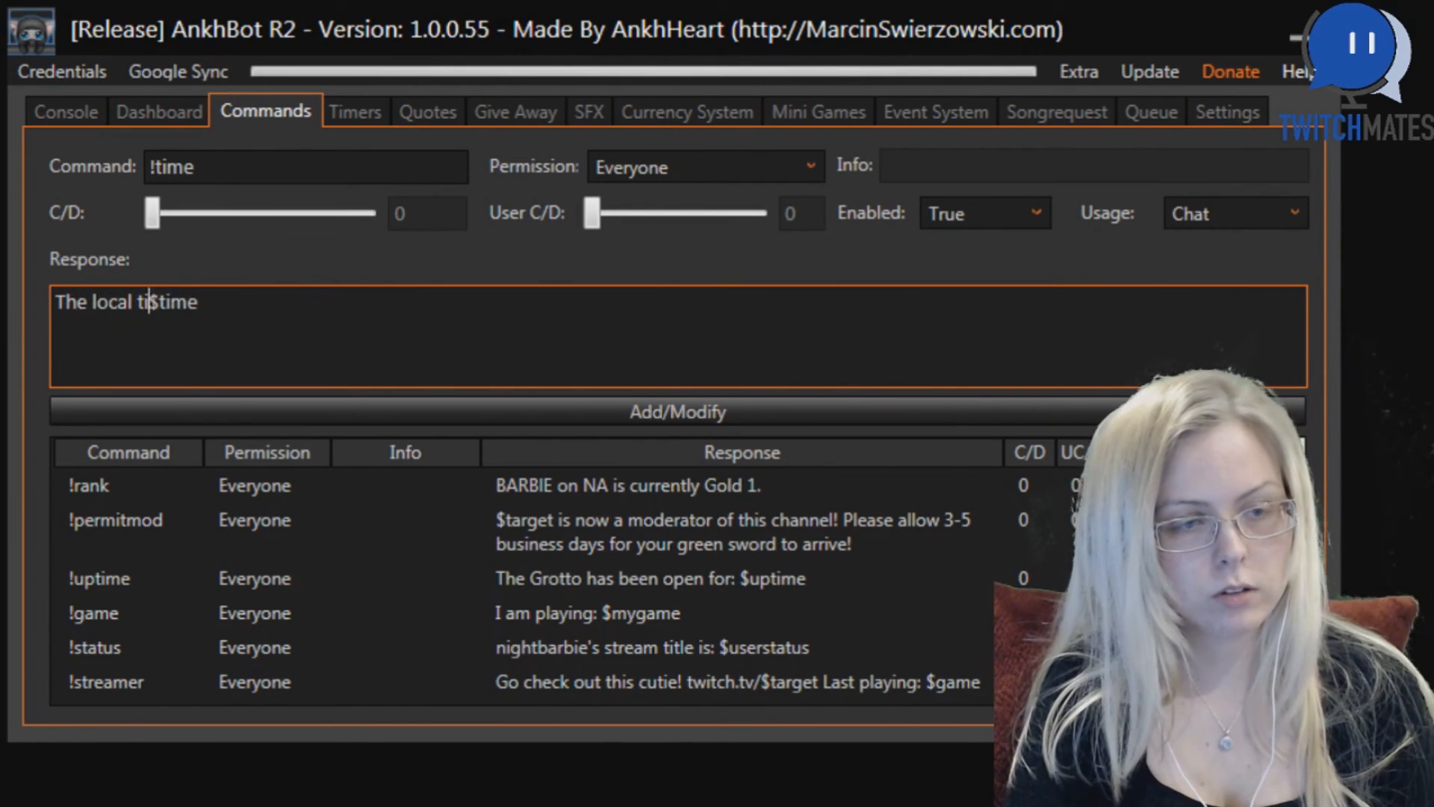
pyautogui.write('me in nightbarbieland is')
pyautogui.press('Right')
pyautogui.press('Right')
pyautogui.press('Right')
pyautogui.press('Right')
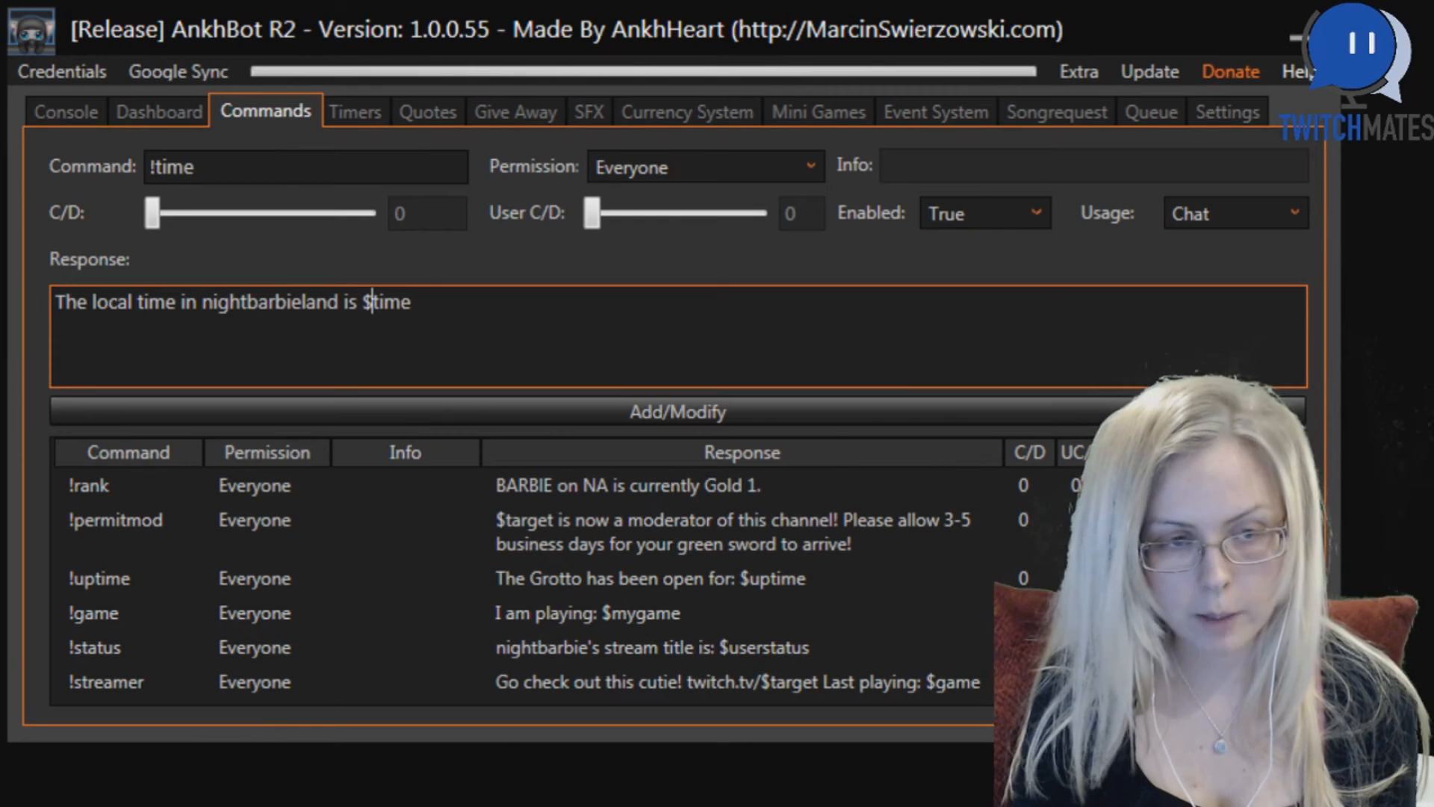
pyautogui.click(812, 412)
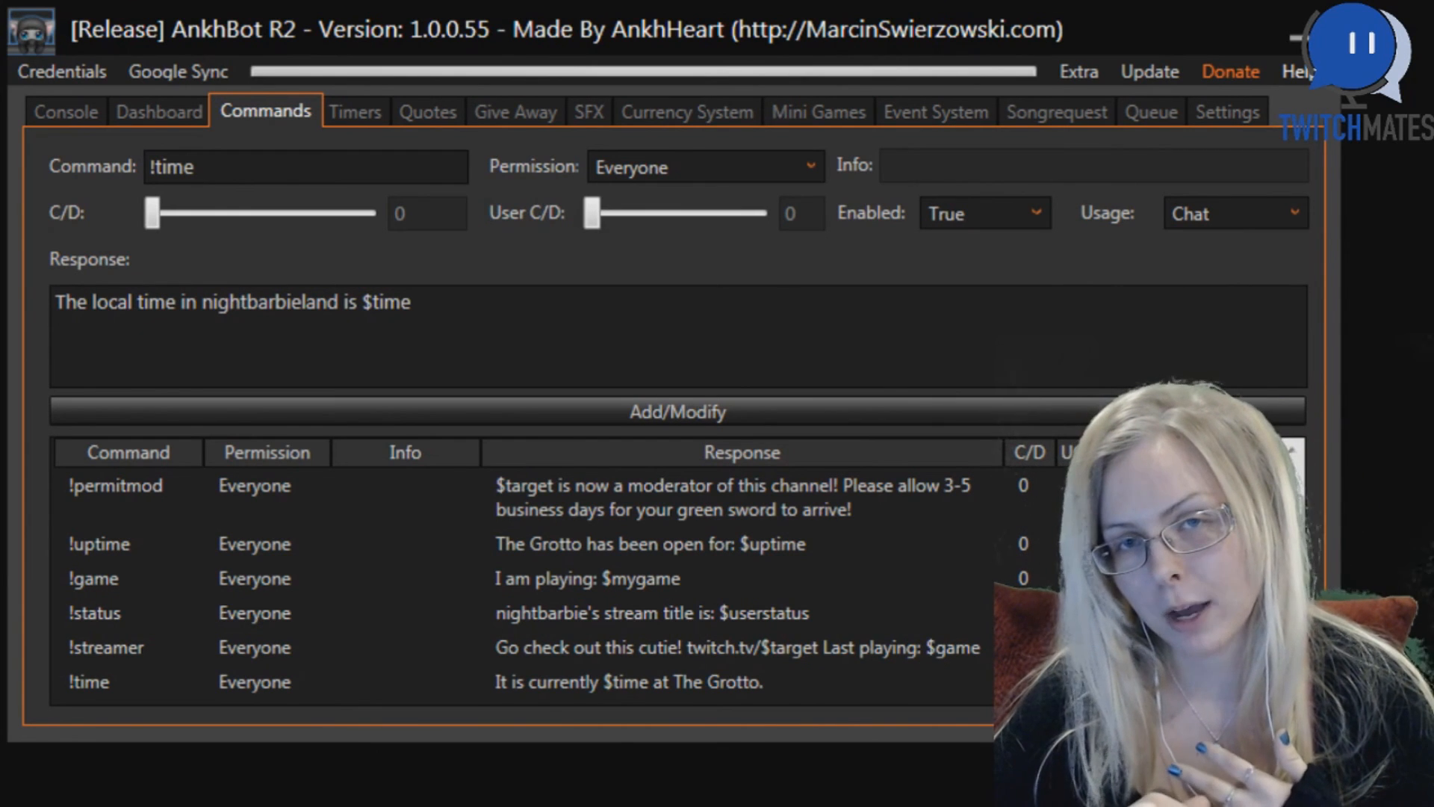
pyautogui.scroll(1, 523, 582)
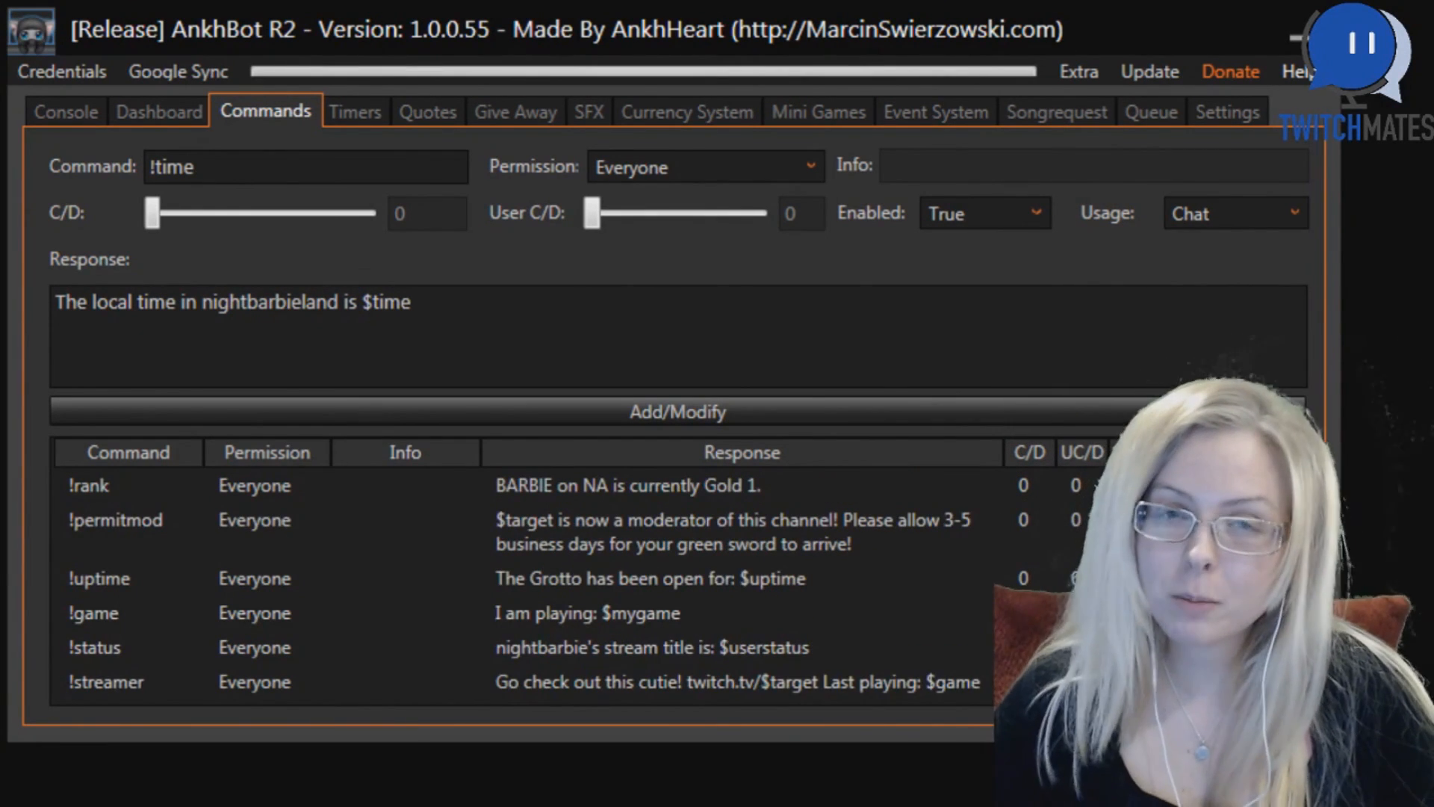